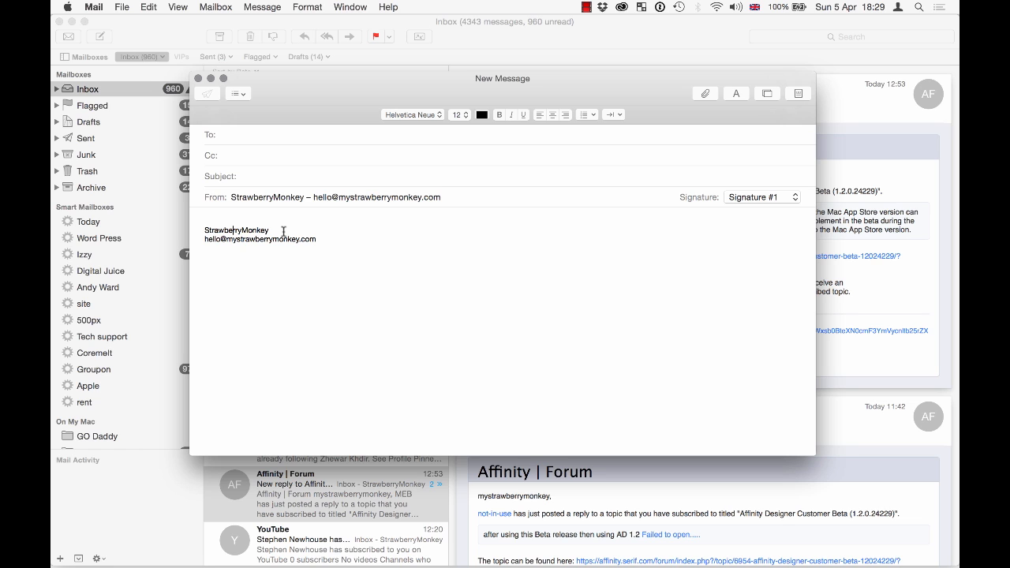
Step: Discard the open new message and delete the existing signature in Mail's signature preferences
{"action": "left_click", "coordinate": [198, 78]}
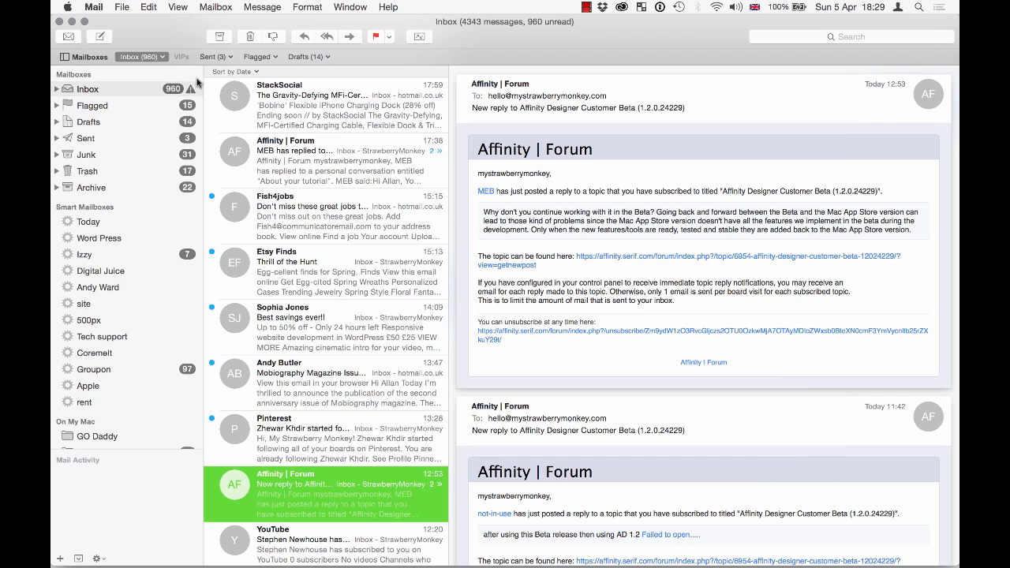
{"action": "left_click", "coordinate": [93, 7]}
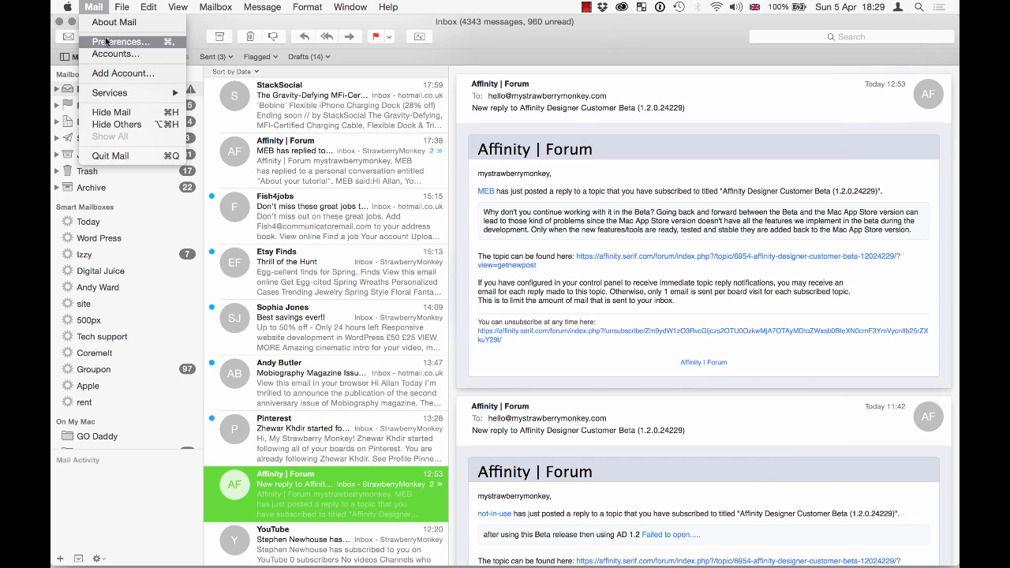
{"action": "left_click", "coordinate": [104, 42]}
{"action": "left_click", "coordinate": [452, 278]}
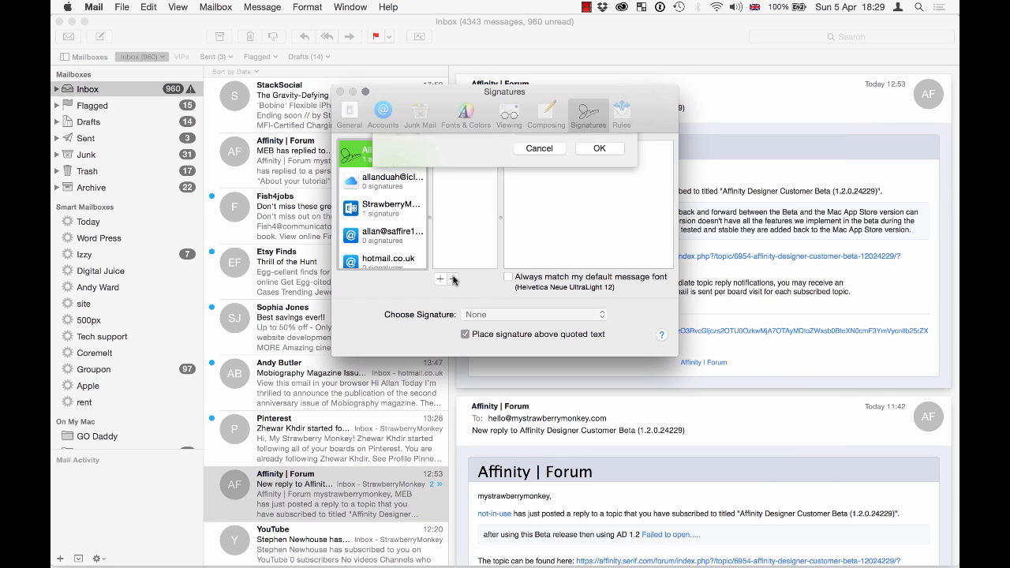
{"action": "left_click", "coordinate": [605, 202]}
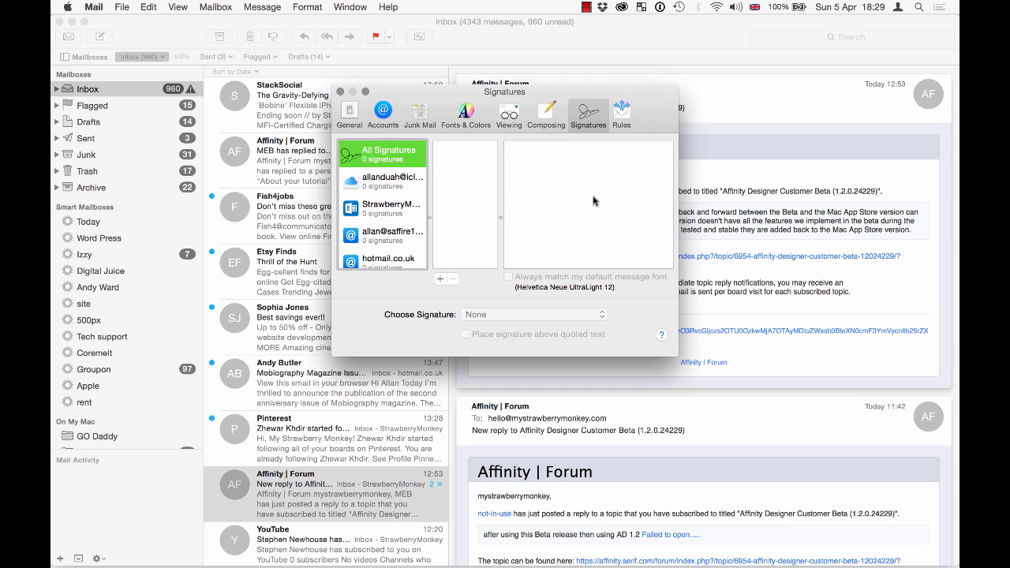
{"action": "key", "text": "super+w"}
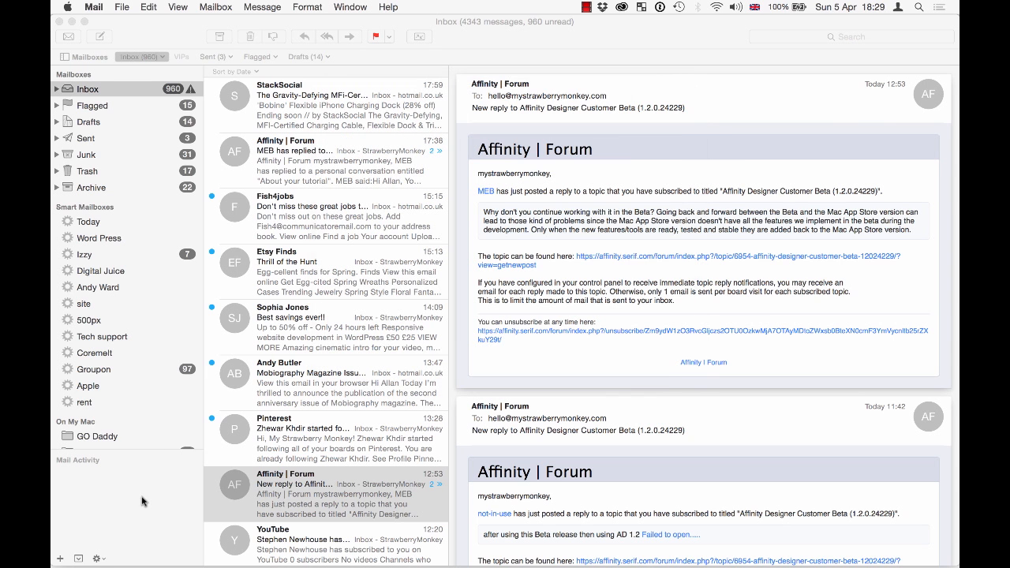
Step: Switch to Affinity Designer and create a new document from the Web type, 960 px wide and 150 px high
{"action": "mouse_move", "coordinate": [296, 556]}
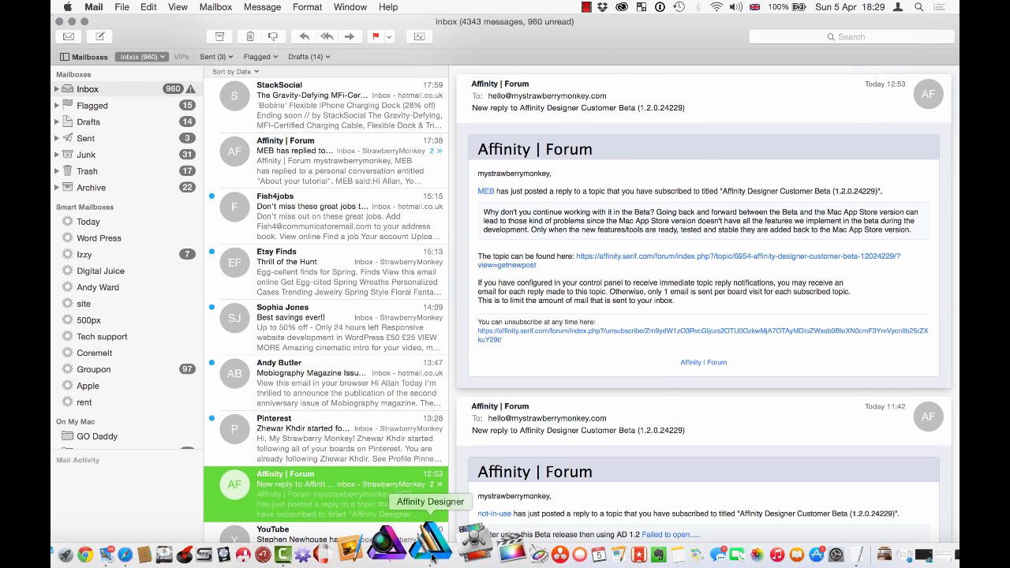
{"action": "left_click", "coordinate": [466, 548]}
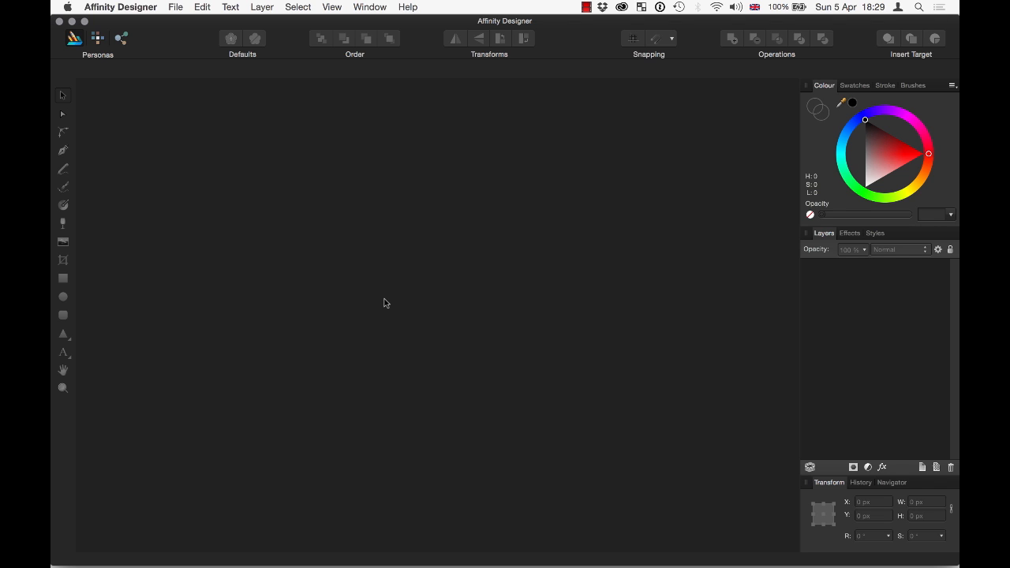
{"action": "left_click", "coordinate": [175, 6]}
{"action": "left_click", "coordinate": [185, 24]}
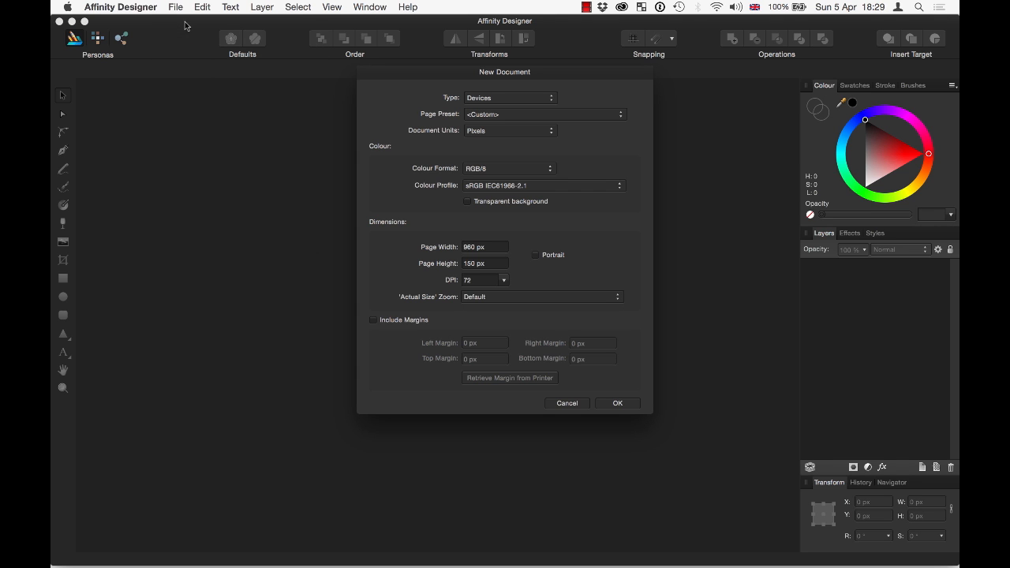
{"action": "left_click", "coordinate": [493, 105]}
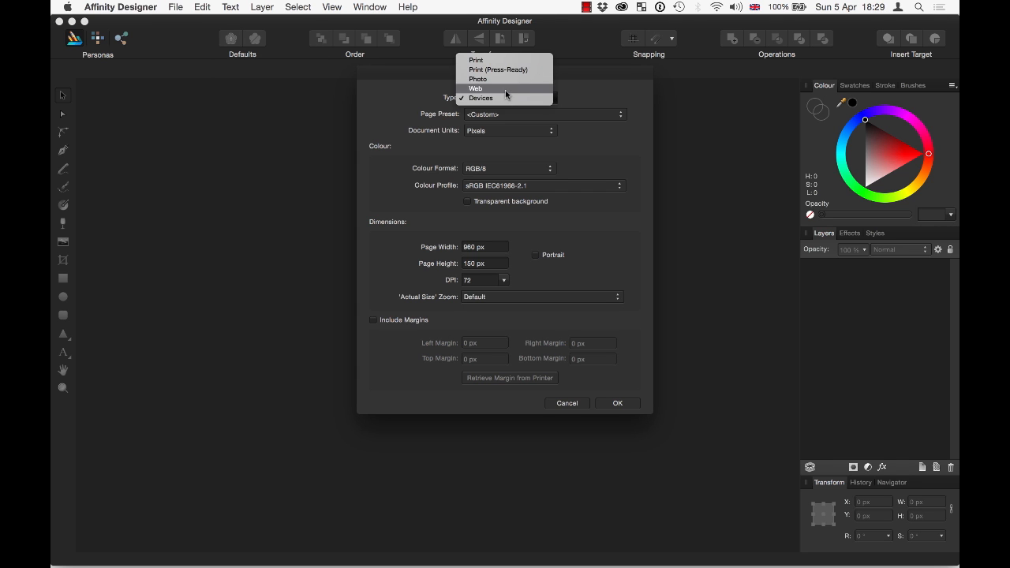
{"action": "left_click", "coordinate": [505, 90]}
{"action": "left_click", "coordinate": [480, 249]}
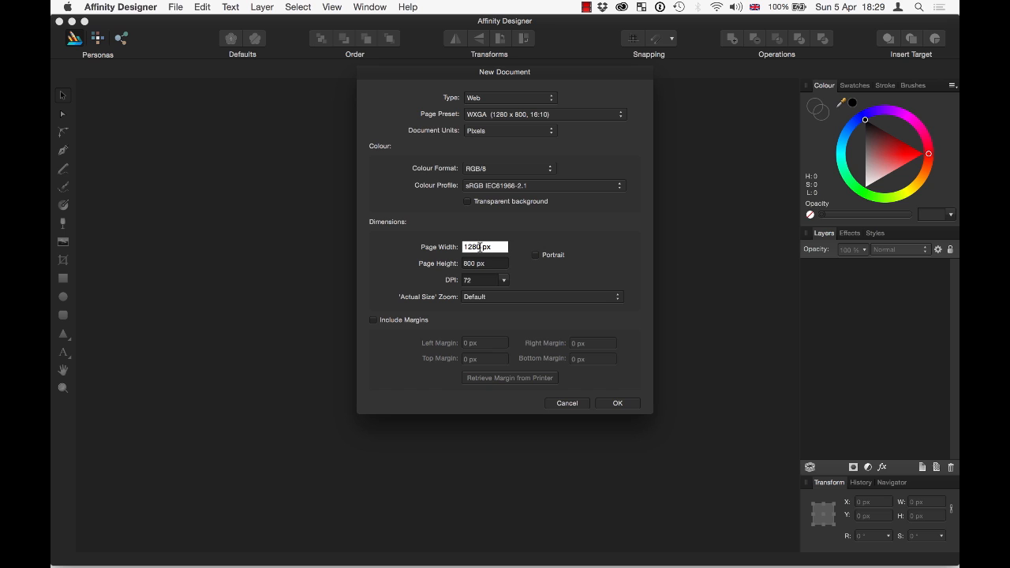
{"action": "left_click_drag", "start_coordinate": [480, 247], "coordinate": [456, 247]}
{"action": "type", "text": "960"}
{"action": "key", "text": "Tab"}
{"action": "type", "text": "1"}
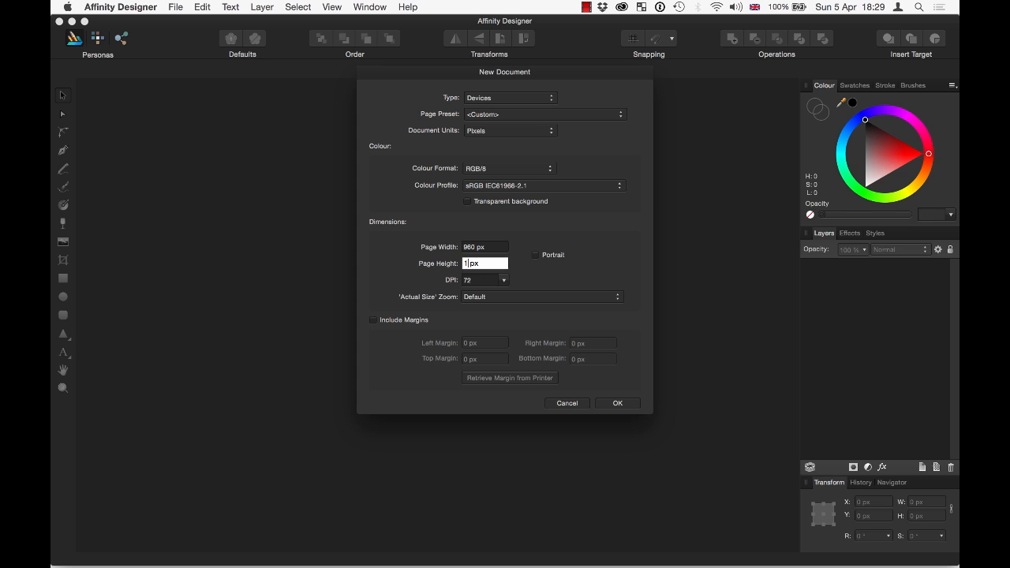
{"action": "left_click", "coordinate": [615, 404]}
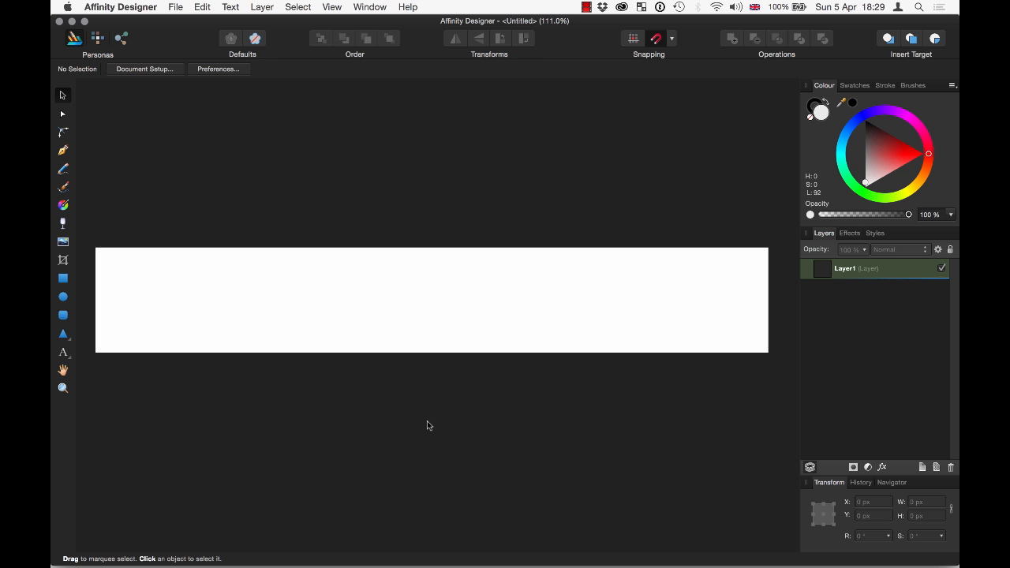
Step: Place Strawberry Monkey.jpg at the page's upper-left corner, scaled to the full 150 px page height
{"action": "left_click", "coordinate": [64, 243]}
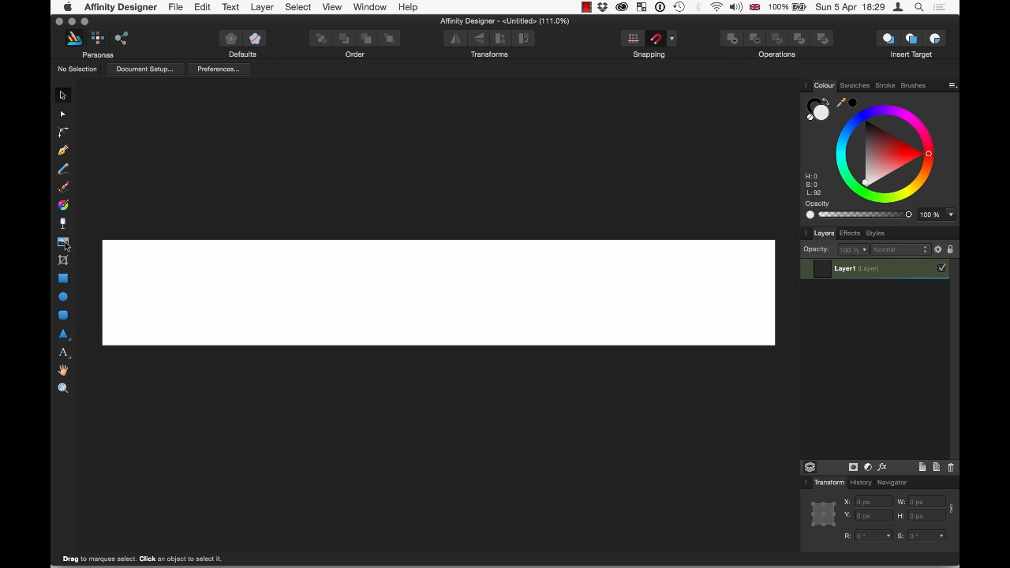
{"action": "left_click", "coordinate": [568, 109]}
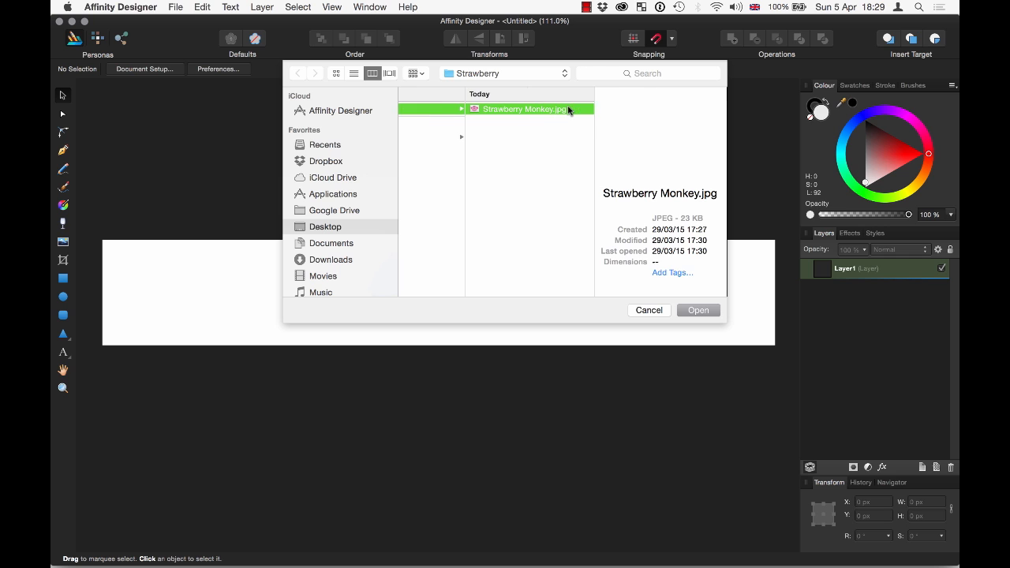
{"action": "left_click", "coordinate": [705, 313]}
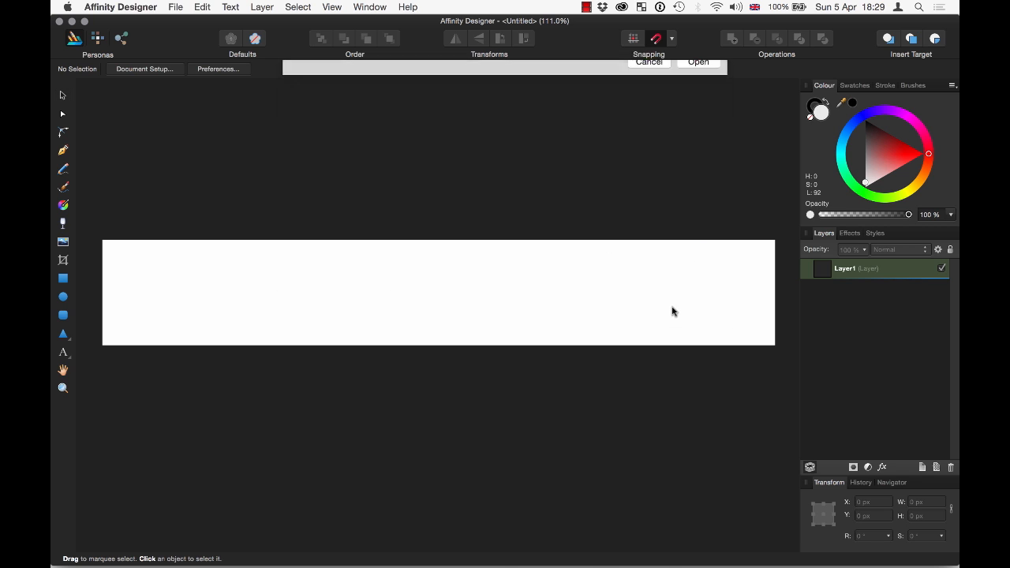
{"action": "left_click", "coordinate": [103, 241]}
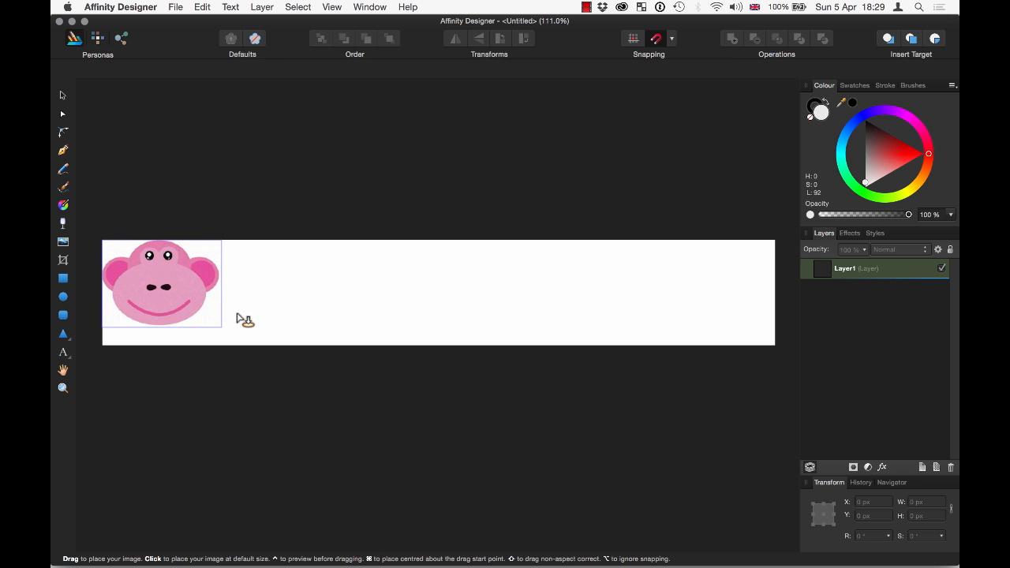
{"action": "left_click_drag", "start_coordinate": [237, 314], "coordinate": [258, 320]}
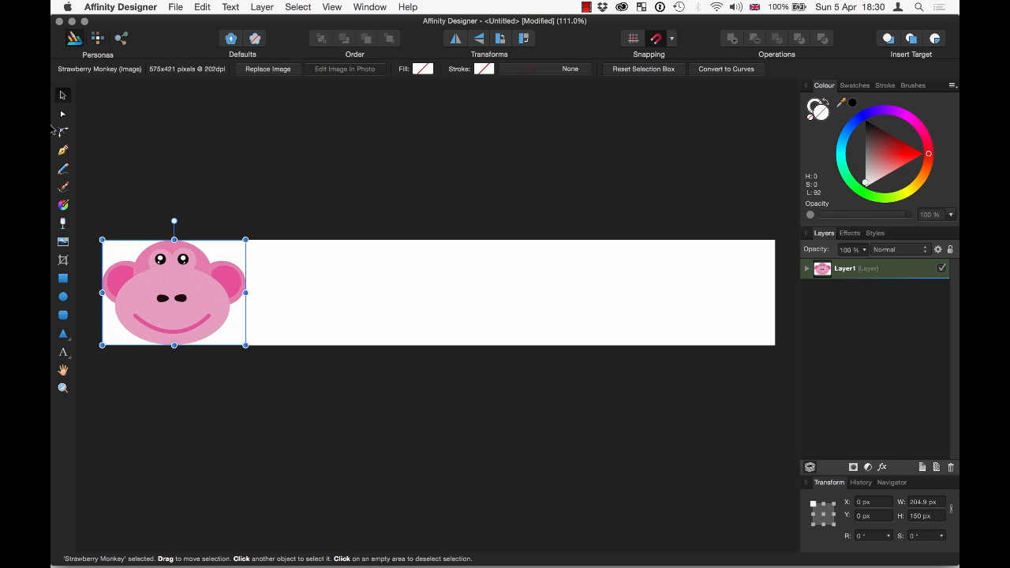
{"action": "left_click", "coordinate": [219, 460]}
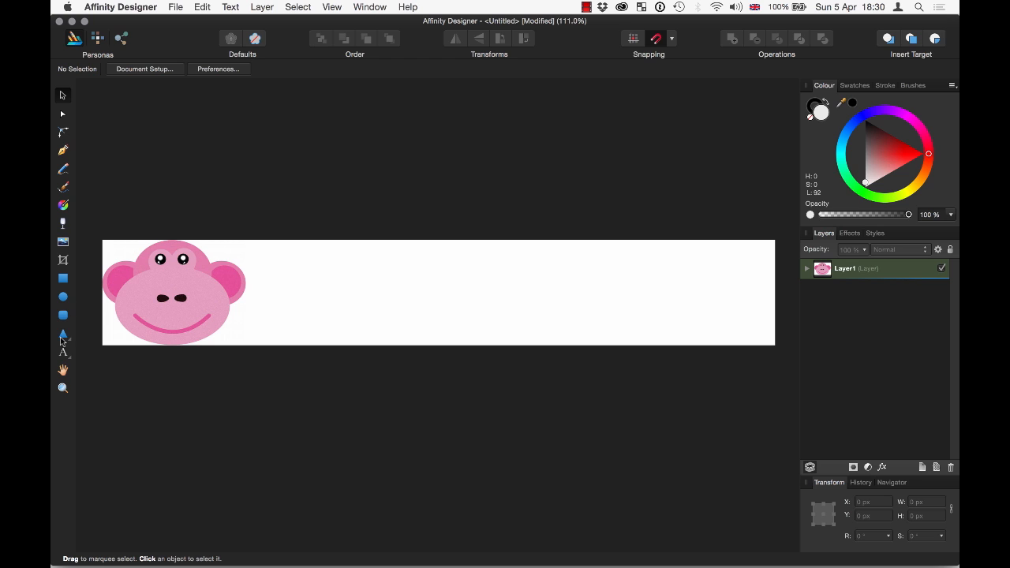
{"action": "left_click_drag", "start_coordinate": [63, 356], "coordinate": [89, 356]}
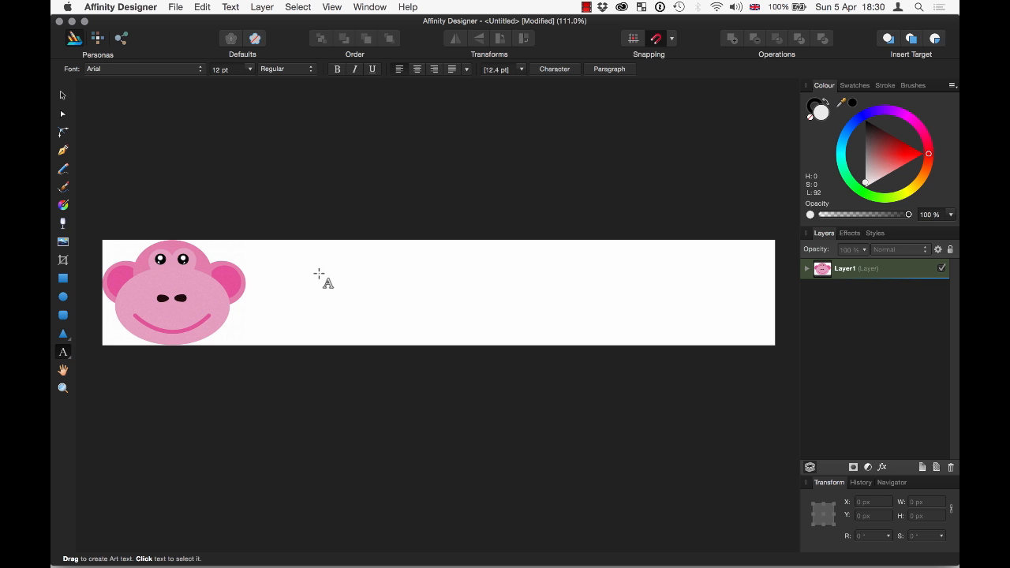
{"action": "left_click", "coordinate": [284, 258]}
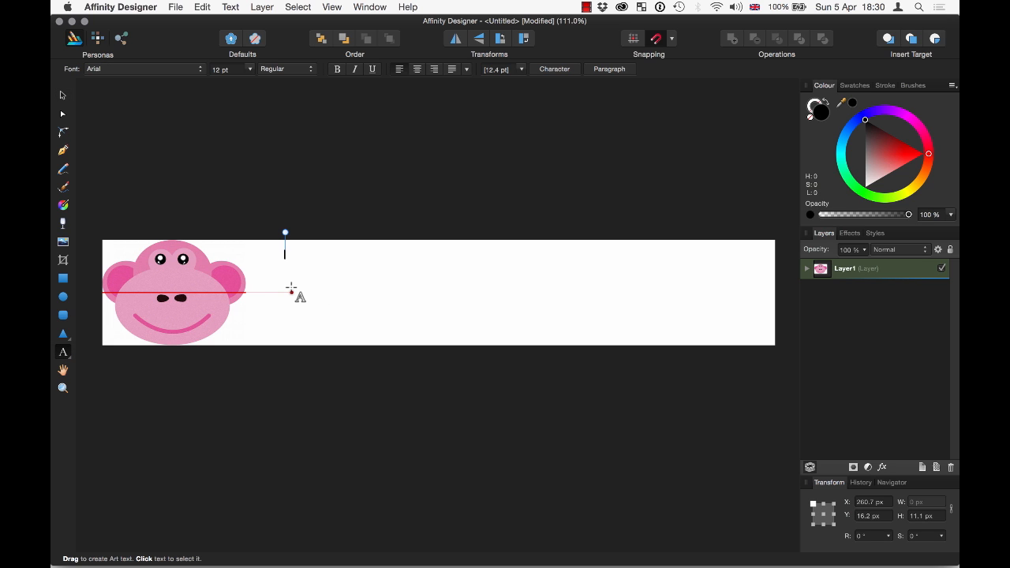
{"action": "type", "text": "Web "}
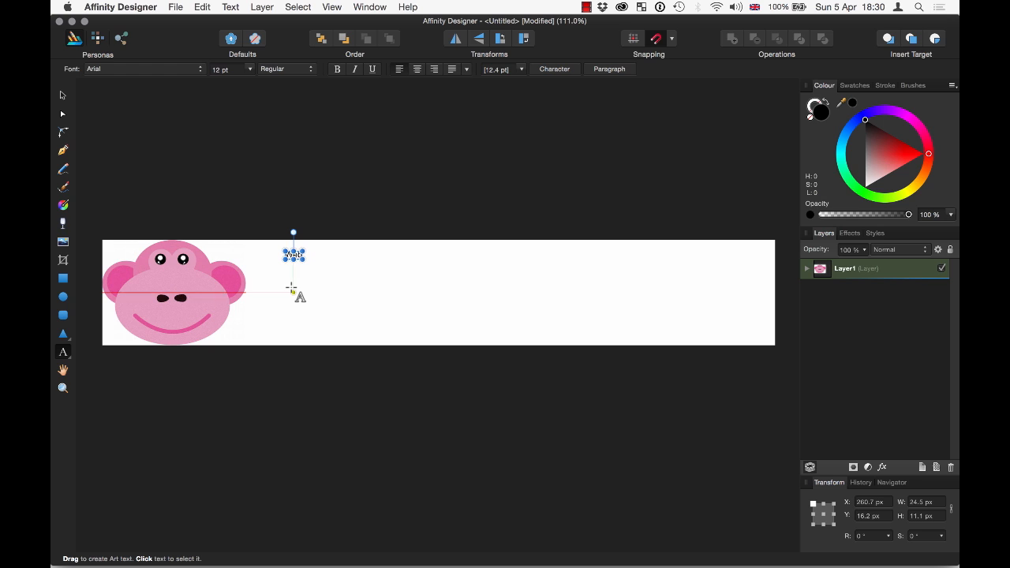
{"action": "type", "text": " www.mystrawberrymonkey.com"}
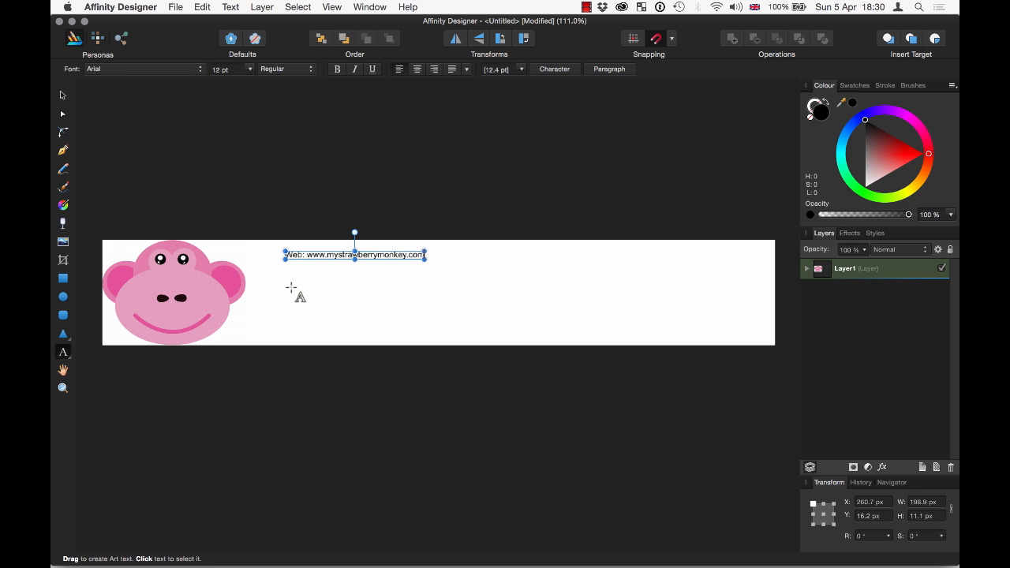
{"action": "left_click", "coordinate": [60, 94]}
{"action": "left_click", "coordinate": [225, 116]}
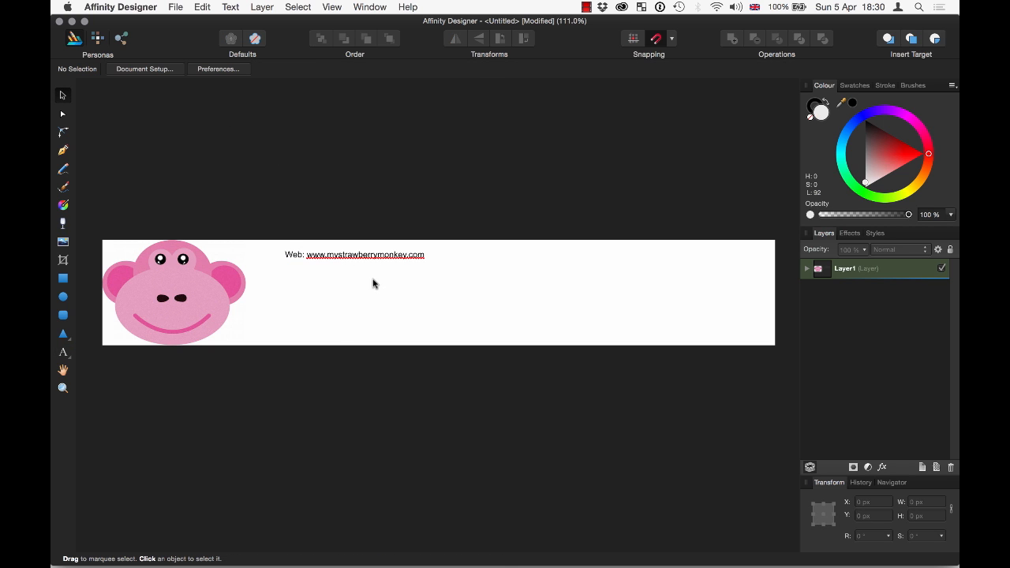
Step: Set the font size of the web address text to 36 pt
{"action": "left_click", "coordinate": [380, 256]}
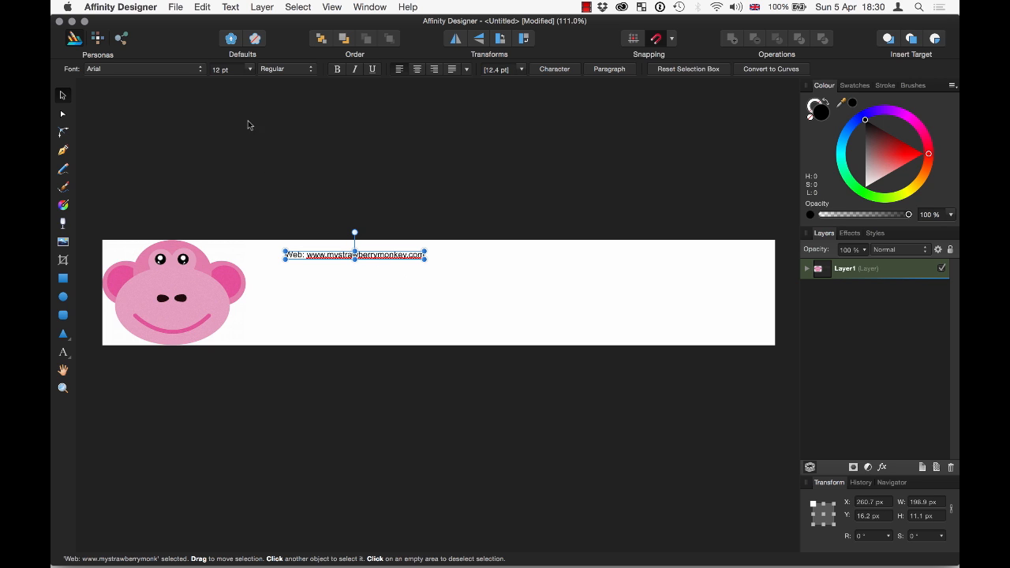
{"action": "left_click", "coordinate": [250, 70]}
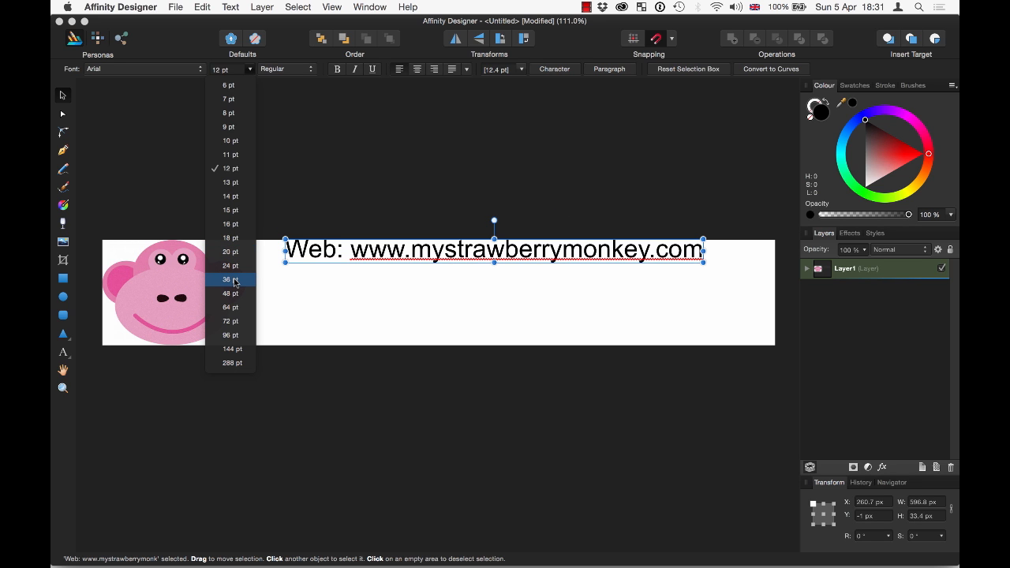
{"action": "left_click", "coordinate": [234, 280]}
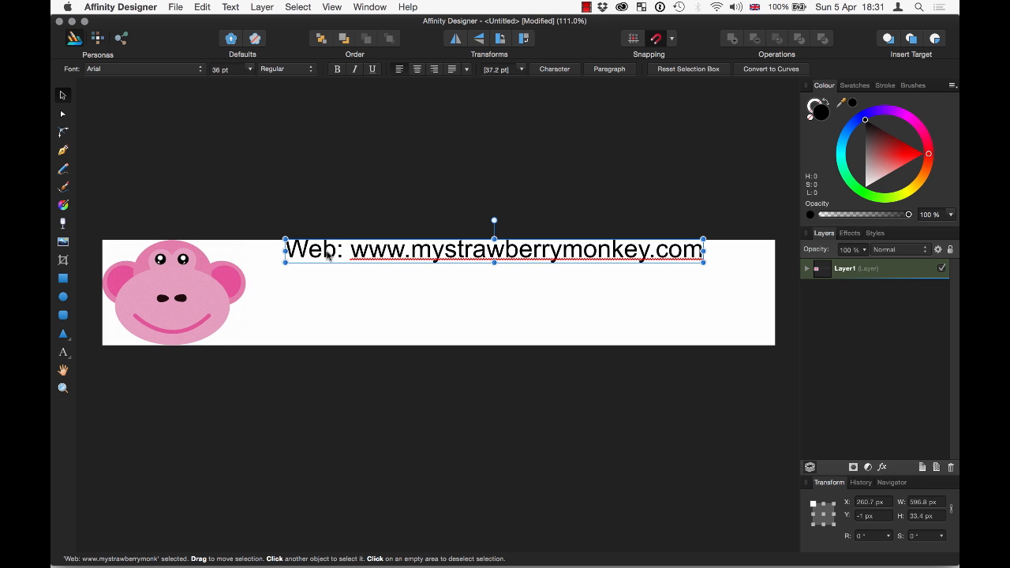
Step: Change the web address text's font to DK Insomniac and nudge the line slightly away from the monkey
{"action": "left_click", "coordinate": [175, 70]}
{"action": "scroll", "coordinate": [145, 252], "scroll_direction": "down", "scroll_amount": 8}
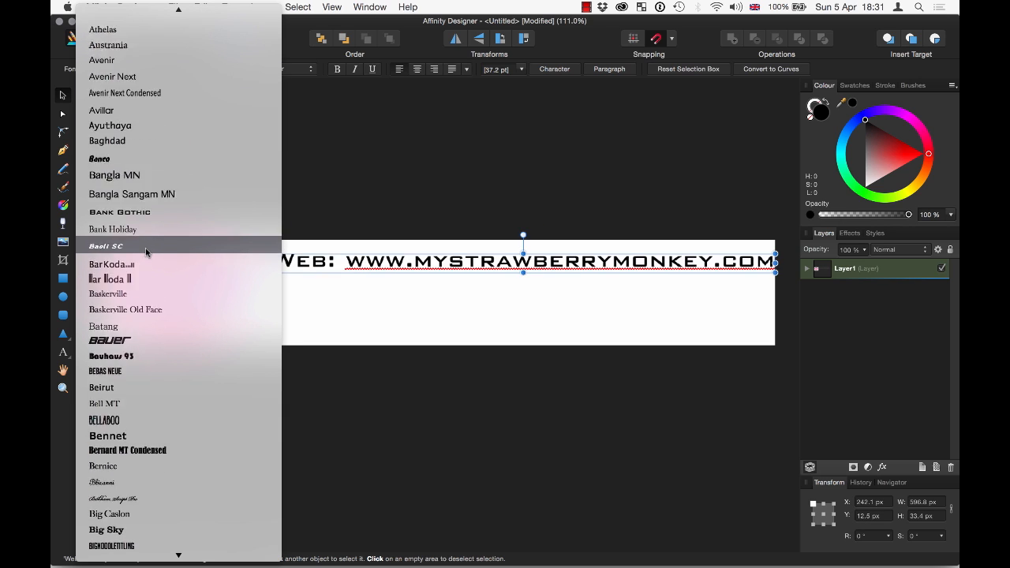
{"action": "scroll", "coordinate": [145, 250], "scroll_direction": "down", "scroll_amount": 15}
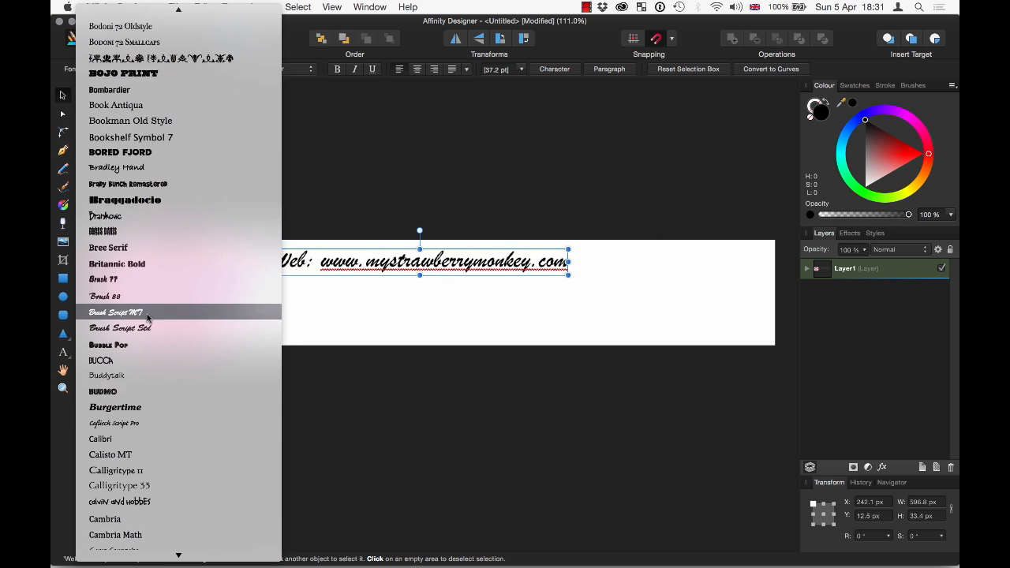
{"action": "scroll", "coordinate": [147, 316], "scroll_direction": "down", "scroll_amount": 15}
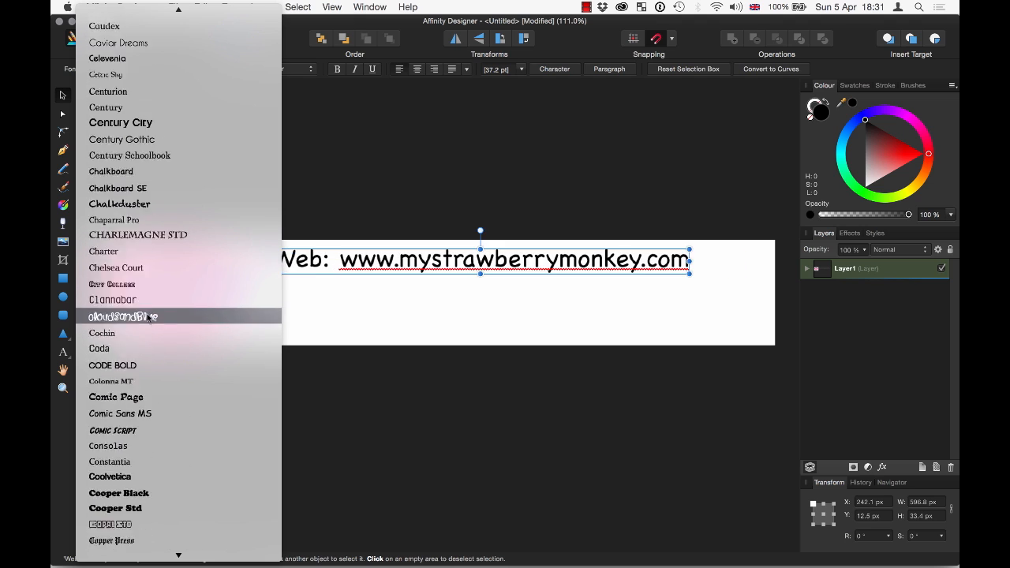
{"action": "scroll", "coordinate": [147, 336], "scroll_direction": "down", "scroll_amount": 15}
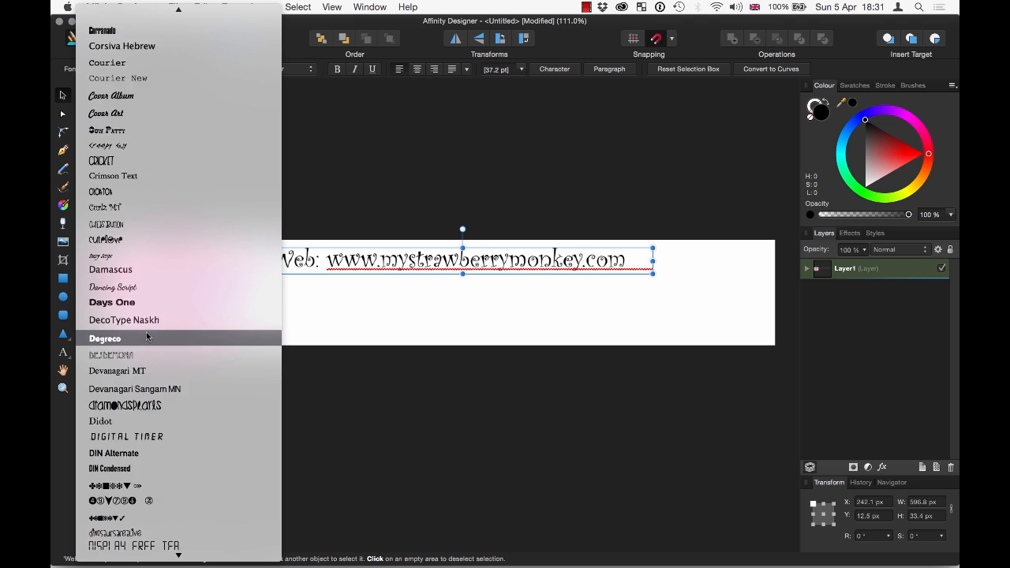
{"action": "scroll", "coordinate": [146, 336], "scroll_direction": "down", "scroll_amount": 8}
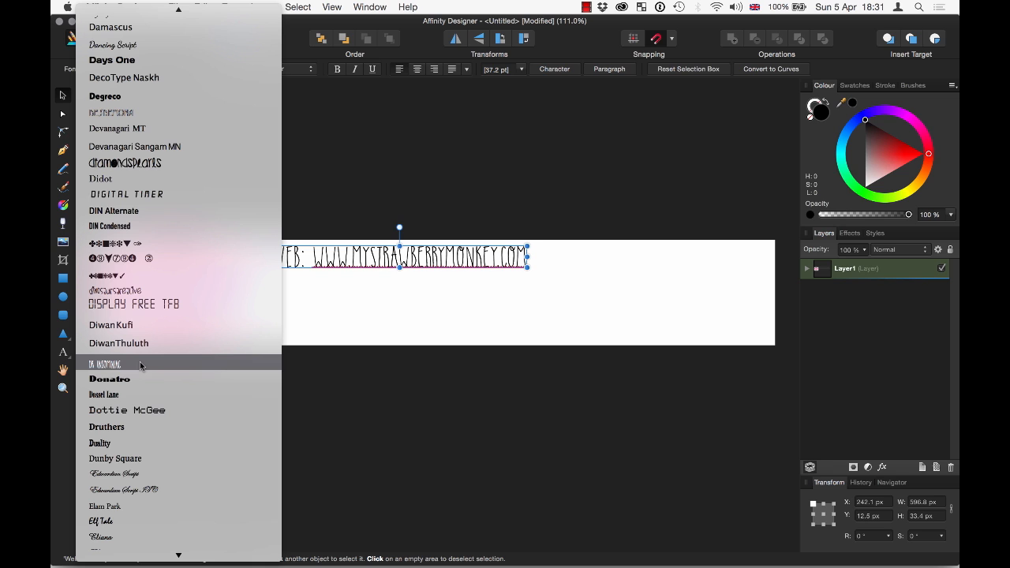
{"action": "left_click", "coordinate": [141, 365]}
{"action": "left_click", "coordinate": [299, 381]}
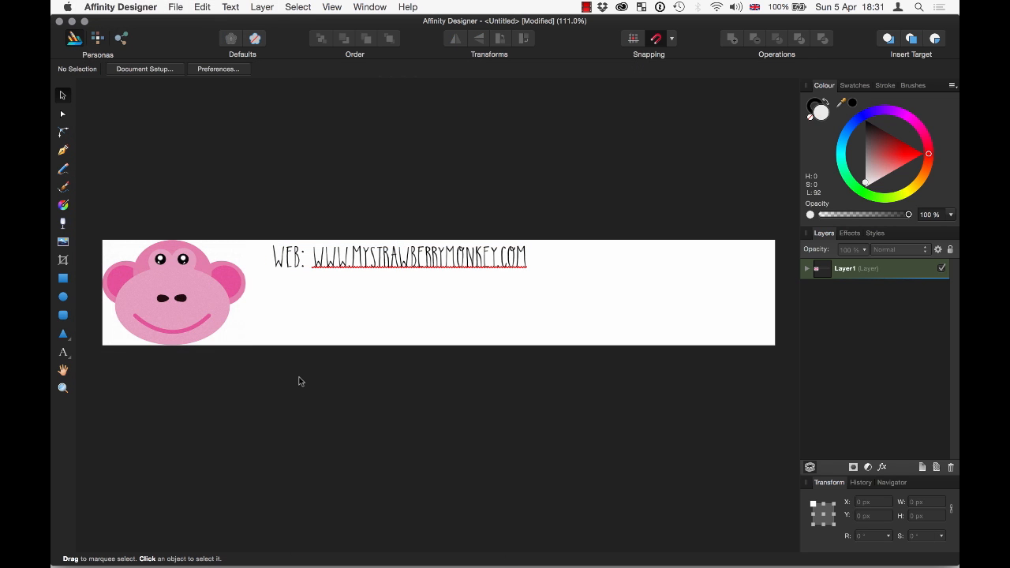
{"action": "mouse_move", "coordinate": [393, 263]}
{"action": "left_mouse_down"}
{"action": "mouse_move", "coordinate": [416, 261]}
{"action": "mouse_move", "coordinate": [395, 265]}
{"action": "left_mouse_up"}
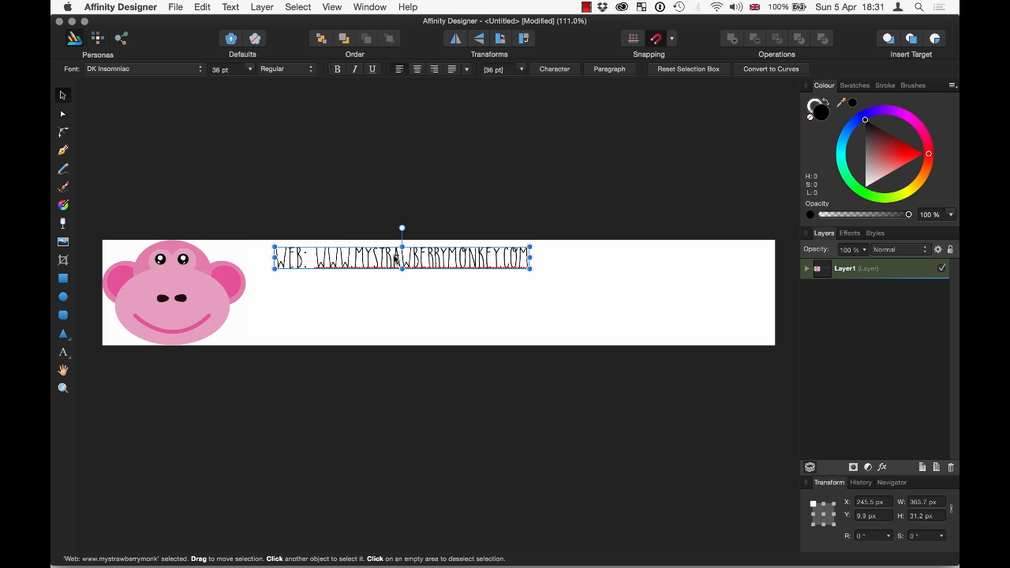
{"action": "left_click", "coordinate": [393, 327]}
{"action": "left_click", "coordinate": [412, 268]}
{"action": "left_click_drag", "start_coordinate": [442, 263], "coordinate": [444, 292], "text": "alt"}
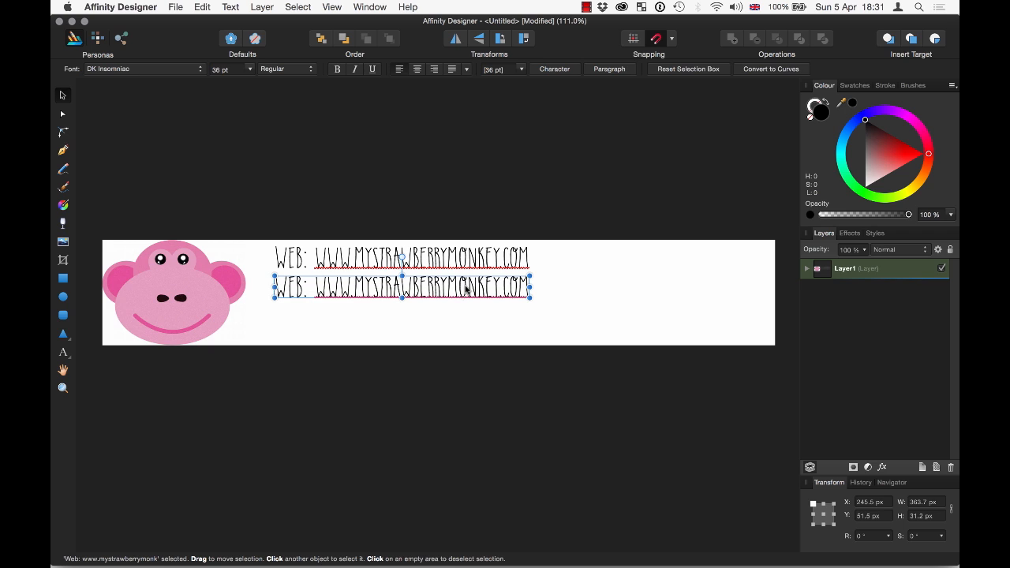
{"action": "triple_click", "coordinate": [464, 289]}
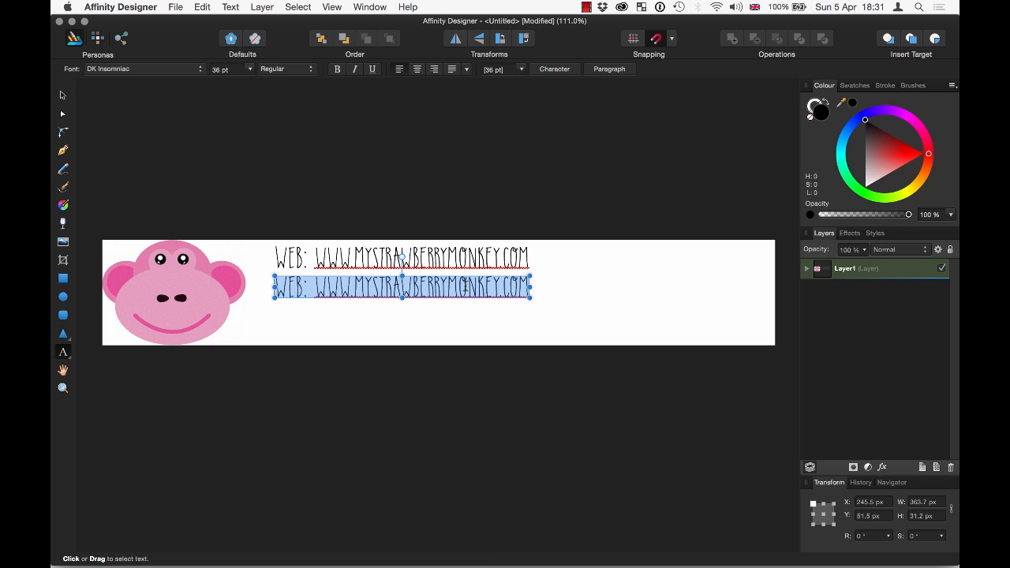
{"action": "type", "text": "TW"}
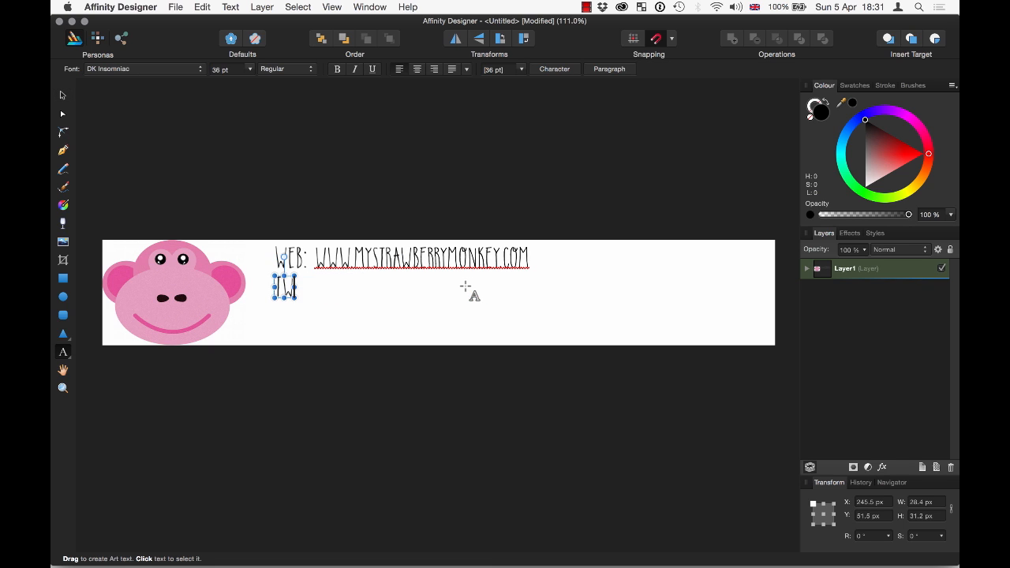
{"action": "type", "text": "ITTER"}
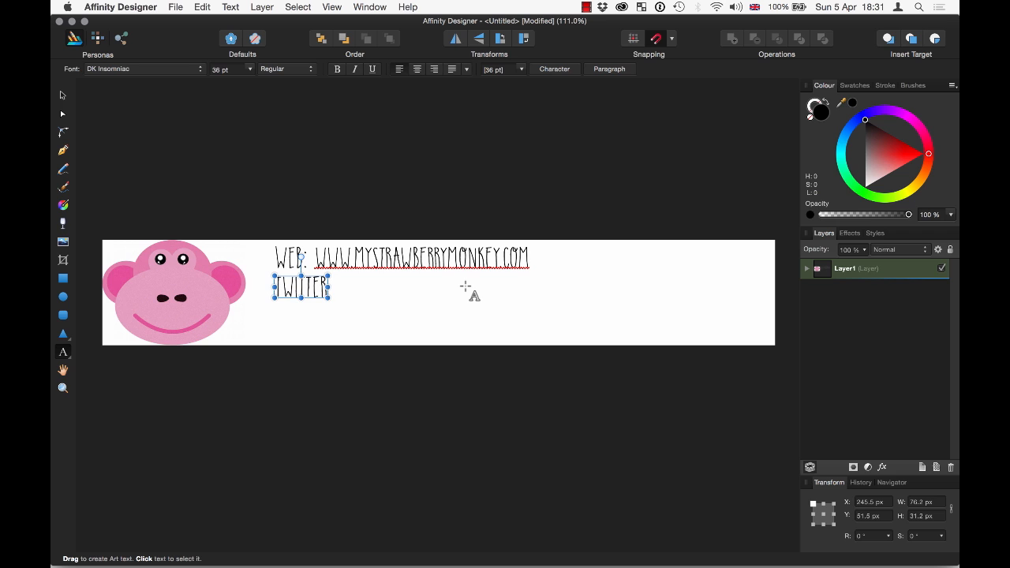
{"action": "type", "text": ": @MYSTRAWBERRYMONK"}
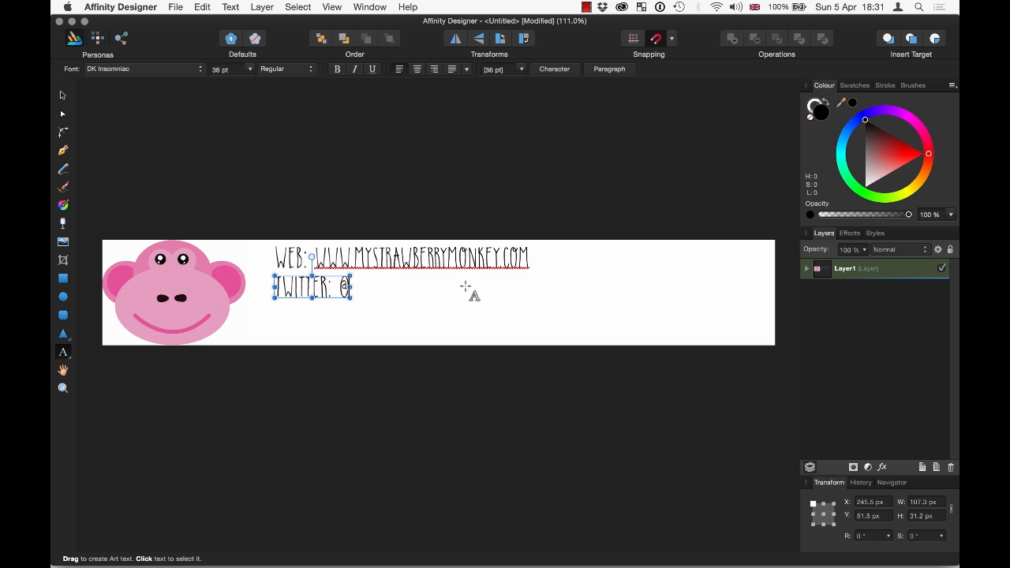
{"action": "key", "text": "BackSpace"}
{"action": "key", "text": "BackSpace"}
{"action": "key", "text": "BackSpace"}
{"action": "key", "text": "BackSpace"}
{"action": "key", "text": "BackSpace"}
{"action": "key", "text": "BackSpace"}
{"action": "key", "text": "BackSpace"}
{"action": "key", "text": "BackSpace"}
{"action": "key", "text": "BackSpace"}
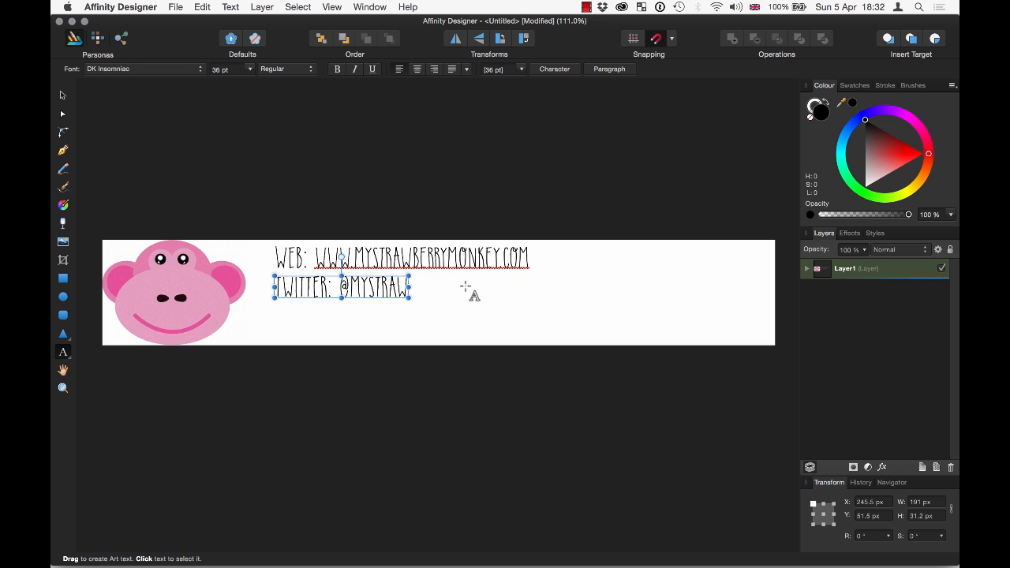
{"action": "type", "text": "MONKEY"}
{"action": "key", "text": "Escape"}
{"action": "left_click", "coordinate": [300, 134]}
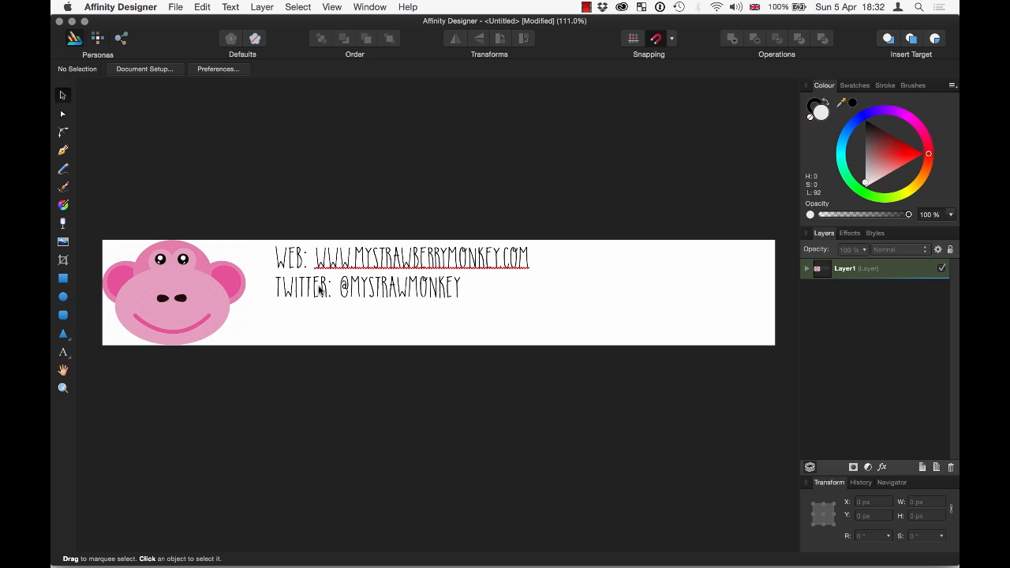
Step: Move the Twitter line slightly up so it sits closer beneath the web address line
{"action": "left_click_drag", "start_coordinate": [320, 292], "coordinate": [321, 287]}
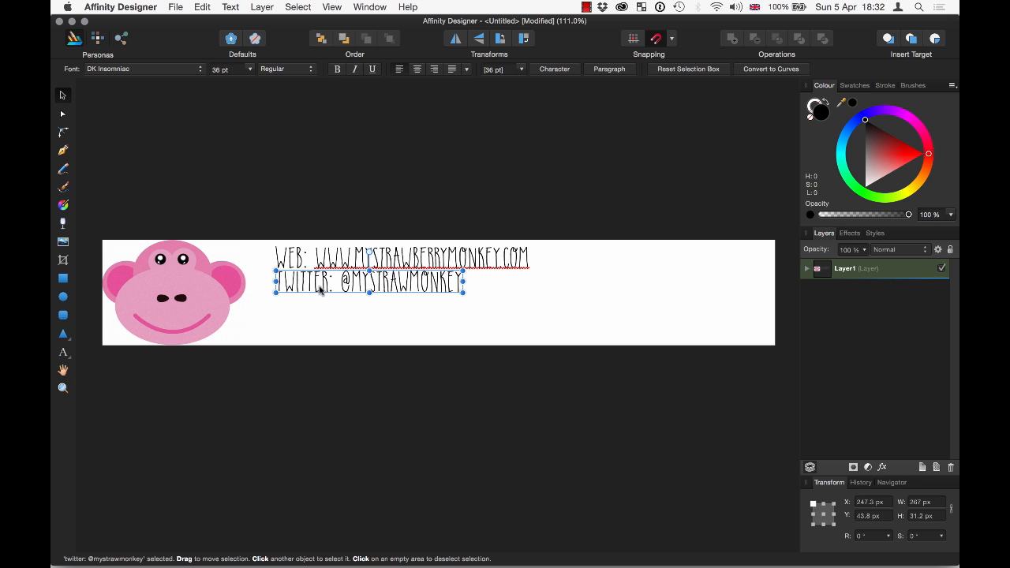
{"action": "left_click", "coordinate": [312, 313]}
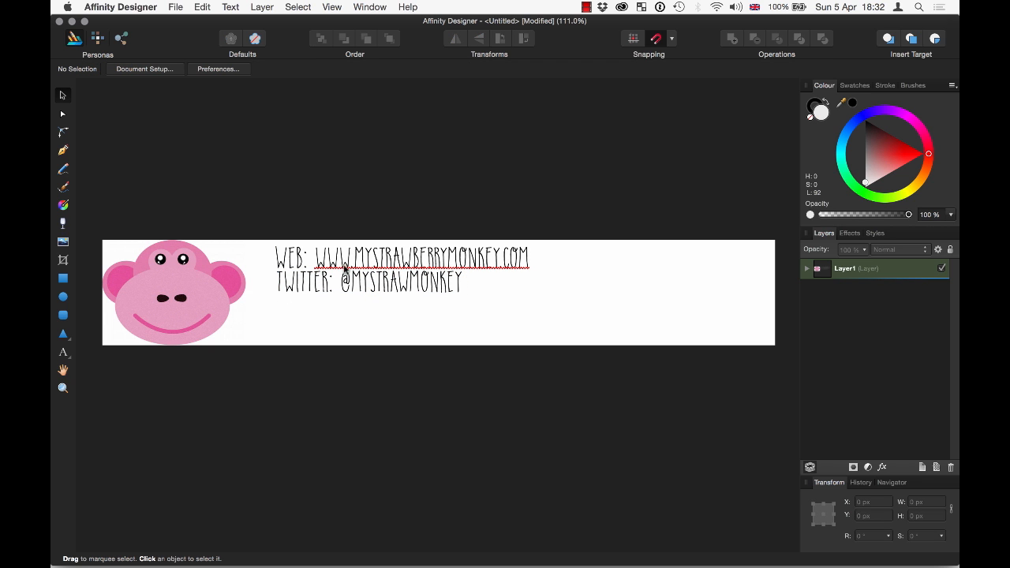
{"action": "left_click", "coordinate": [348, 288]}
{"action": "left_click_drag", "start_coordinate": [348, 288], "coordinate": [345, 292]}
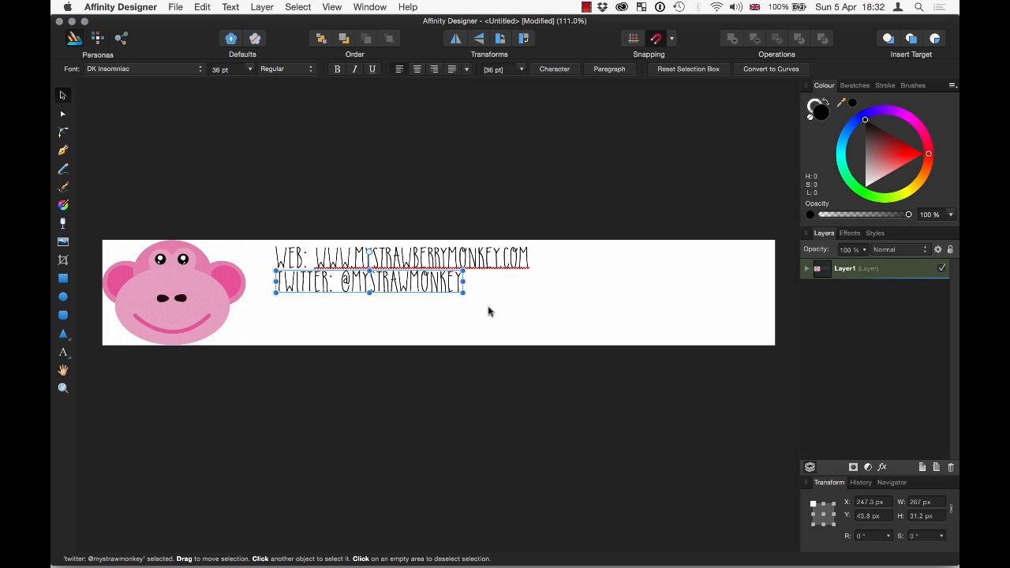
{"action": "left_click", "coordinate": [446, 316]}
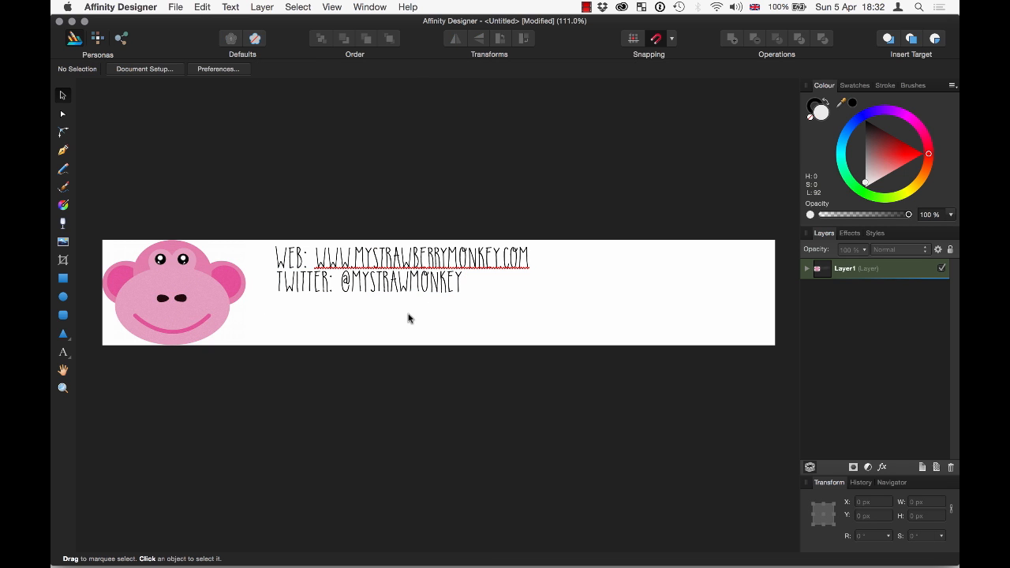
Step: Switch to TextEdit, copy the heading "Important Information and Confidentiality Notice", and return to Affinity Designer
{"action": "mouse_move", "coordinate": [763, 556]}
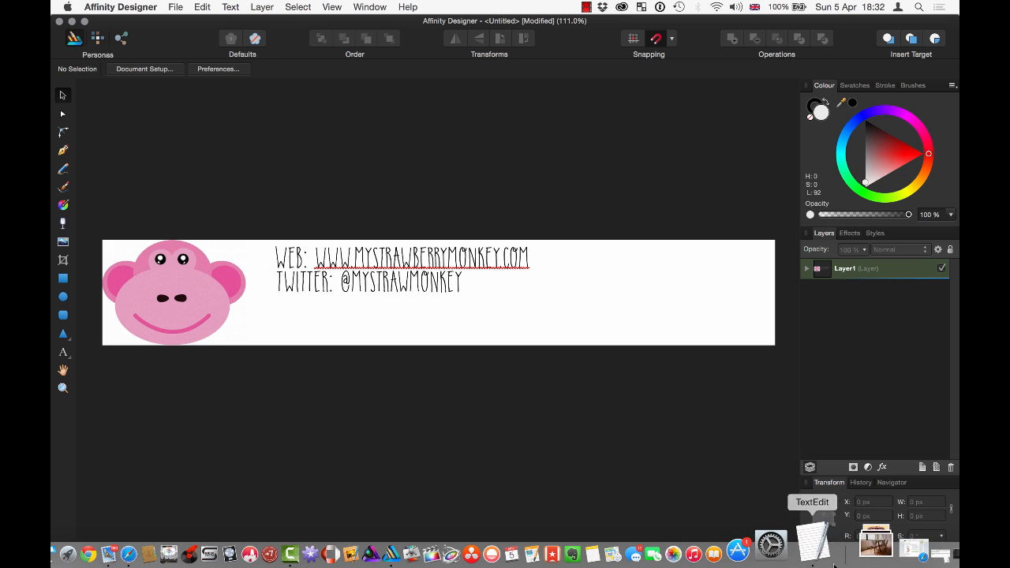
{"action": "left_click", "coordinate": [817, 545]}
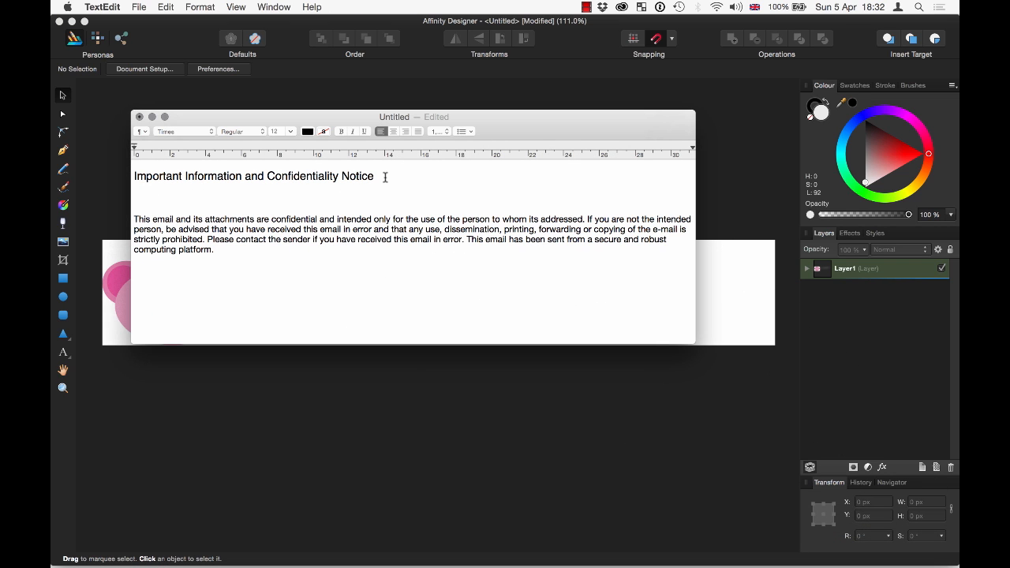
{"action": "left_click_drag", "start_coordinate": [385, 177], "coordinate": [134, 177]}
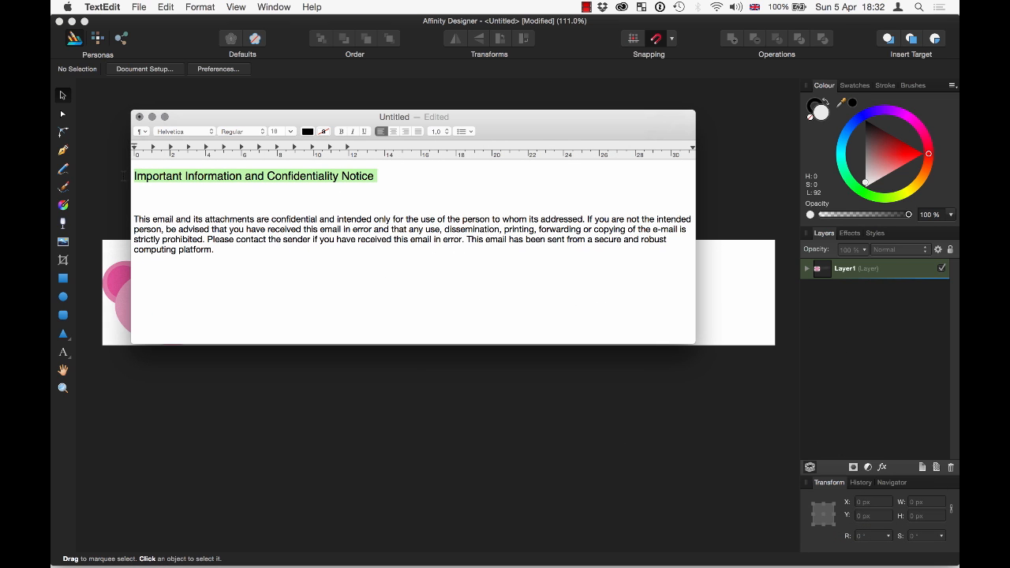
{"action": "left_click", "coordinate": [214, 447]}
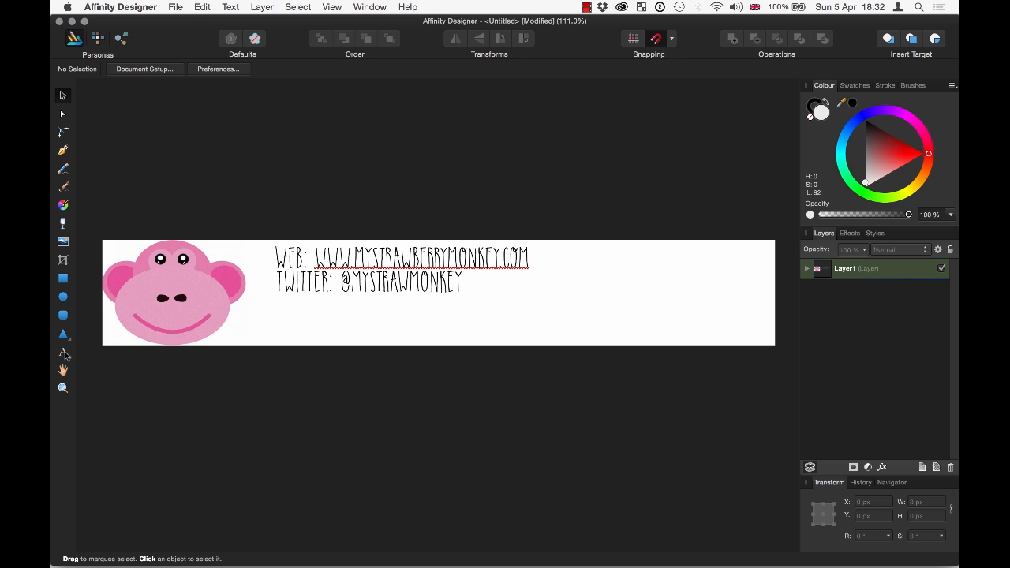
Step: Paste the copied heading "Important Information and Confidentiality Notice" as art text below the Twitter line
{"action": "left_click_drag", "start_coordinate": [65, 355], "coordinate": [91, 355]}
{"action": "left_click", "coordinate": [277, 312]}
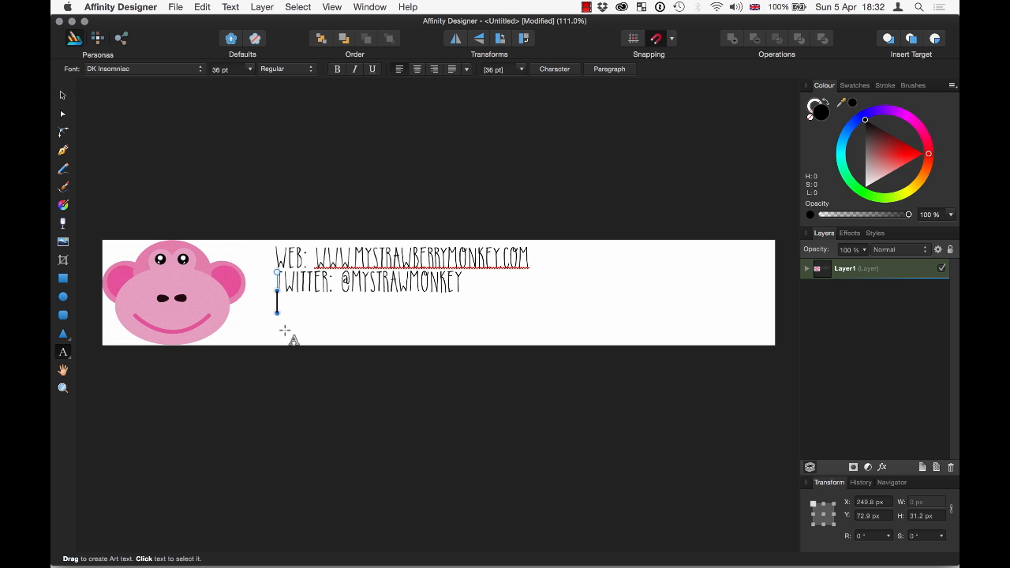
{"action": "type", "text": "Important Information and Confidentiality Notice"}
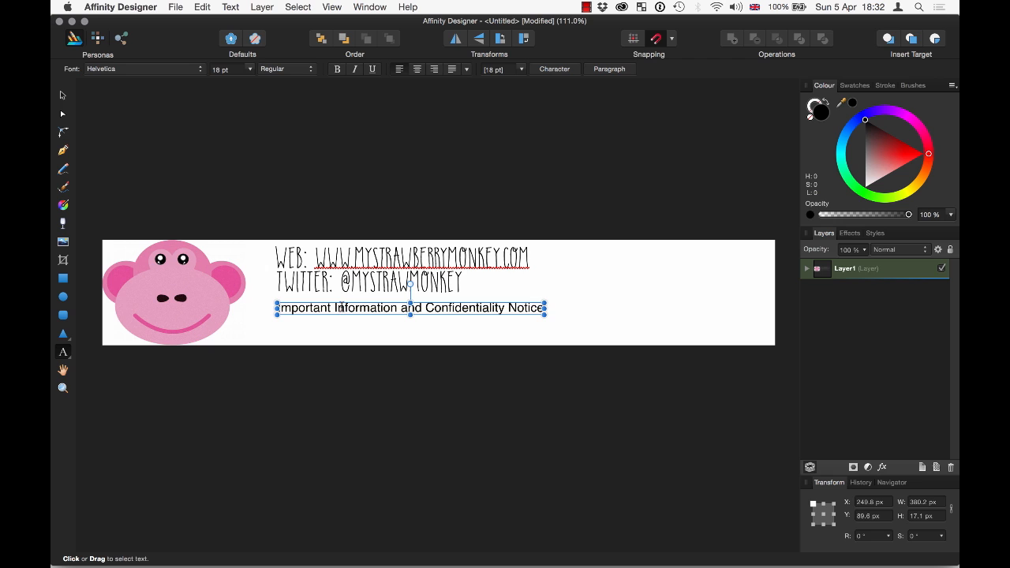
Step: Change the confidentiality heading's font to Helvetica Neue in the Bold style
{"action": "triple_click", "coordinate": [340, 307]}
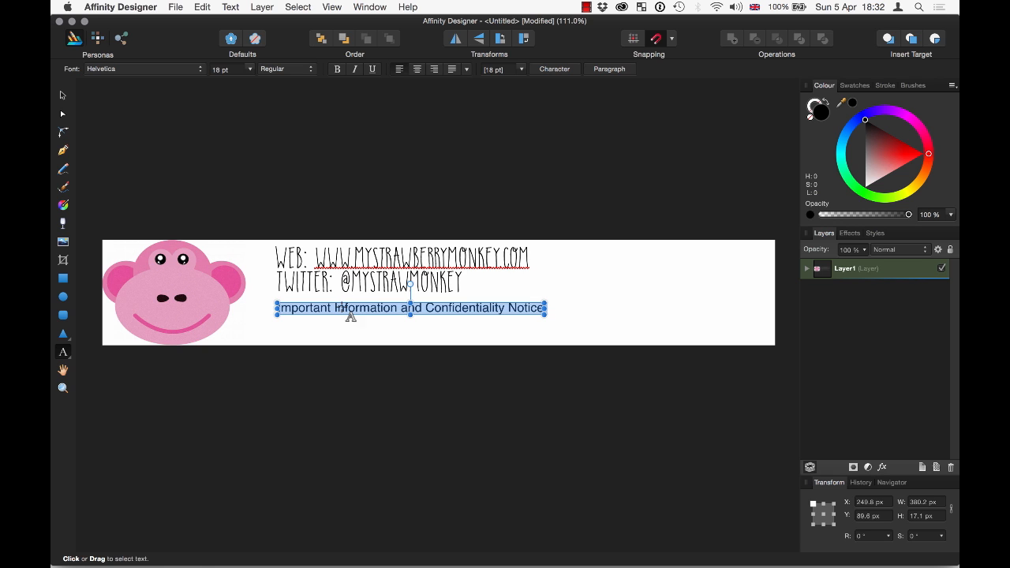
{"action": "left_click", "coordinate": [159, 70]}
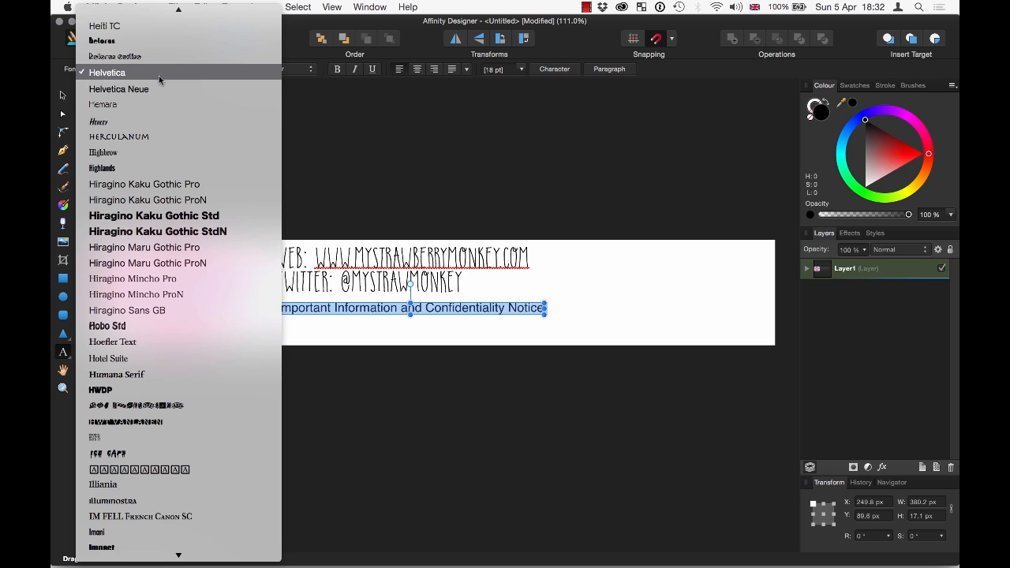
{"action": "left_click", "coordinate": [159, 87]}
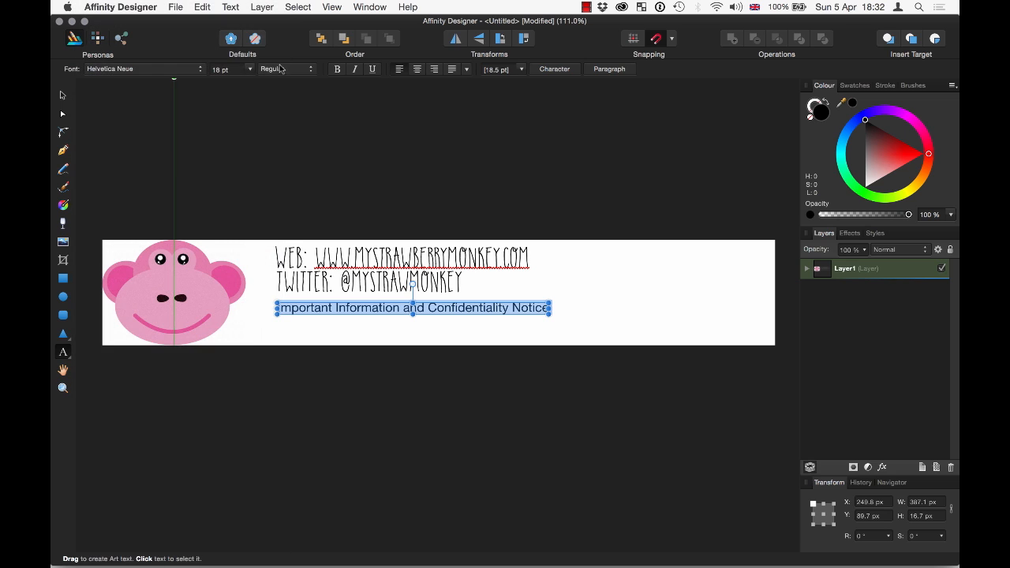
{"action": "left_click", "coordinate": [282, 69]}
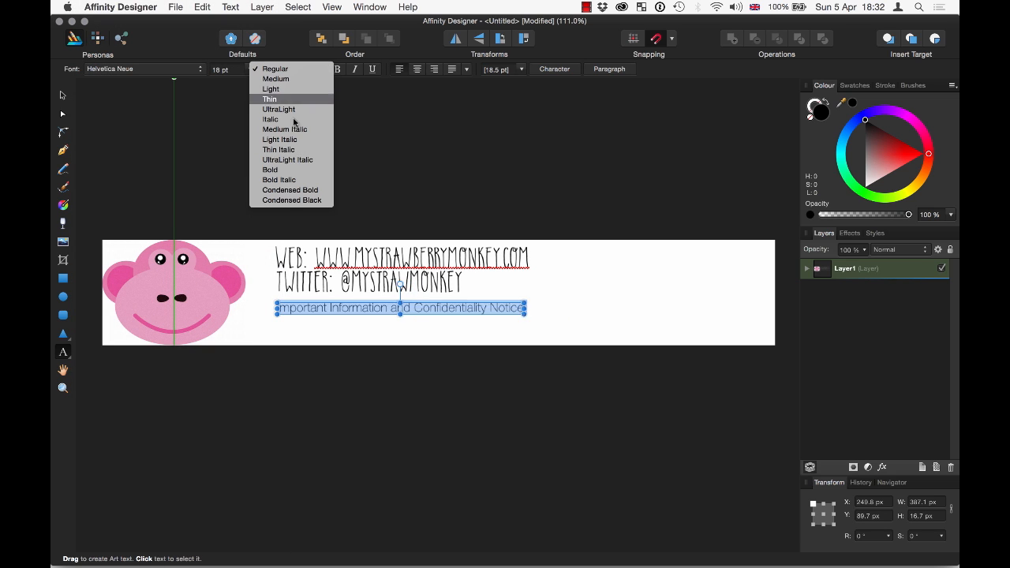
{"action": "left_click", "coordinate": [277, 169]}
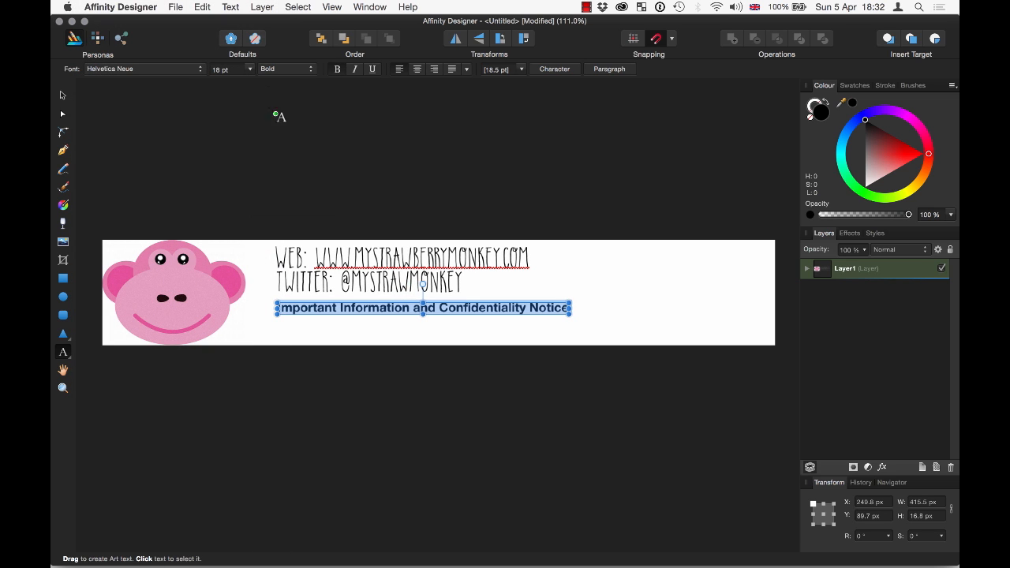
Step: Set the font size of the confidentiality heading to 15 pt and deselect it
{"action": "left_click", "coordinate": [250, 68]}
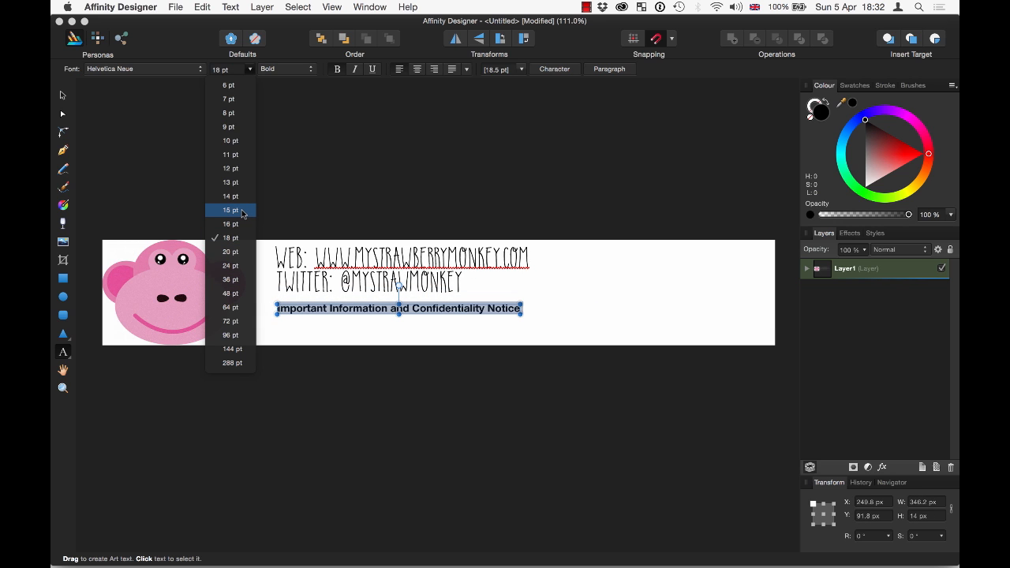
{"action": "left_click", "coordinate": [230, 210]}
{"action": "key", "text": "Escape"}
{"action": "key", "text": "Escape"}
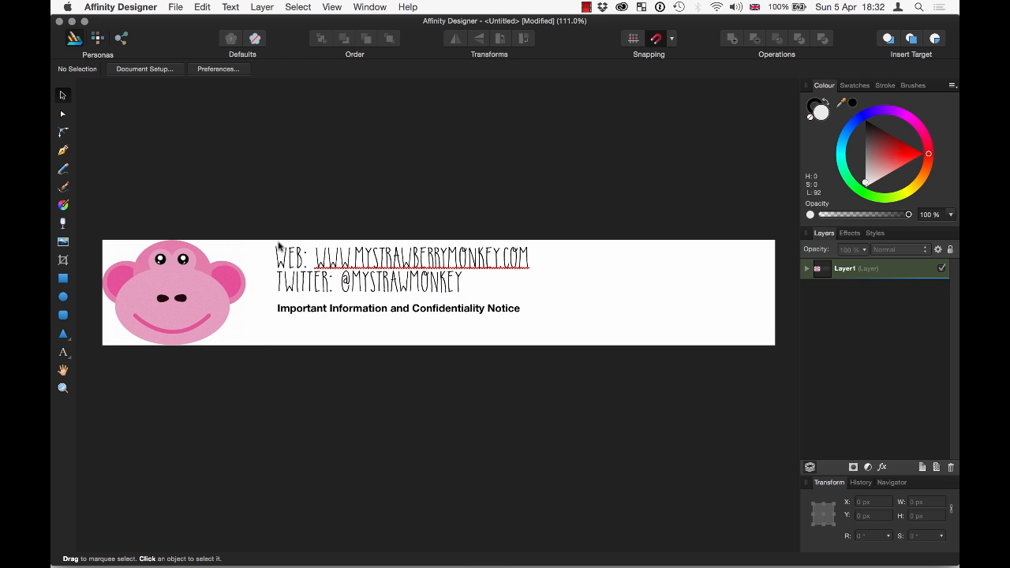
Step: Nudge the confidentiality heading slightly up toward the Twitter line, keeping it aligned with the lines above
{"action": "mouse_move", "coordinate": [333, 304]}
{"action": "left_mouse_down"}
{"action": "mouse_move", "coordinate": [333, 293]}
{"action": "mouse_move", "coordinate": [334, 302]}
{"action": "left_mouse_up"}
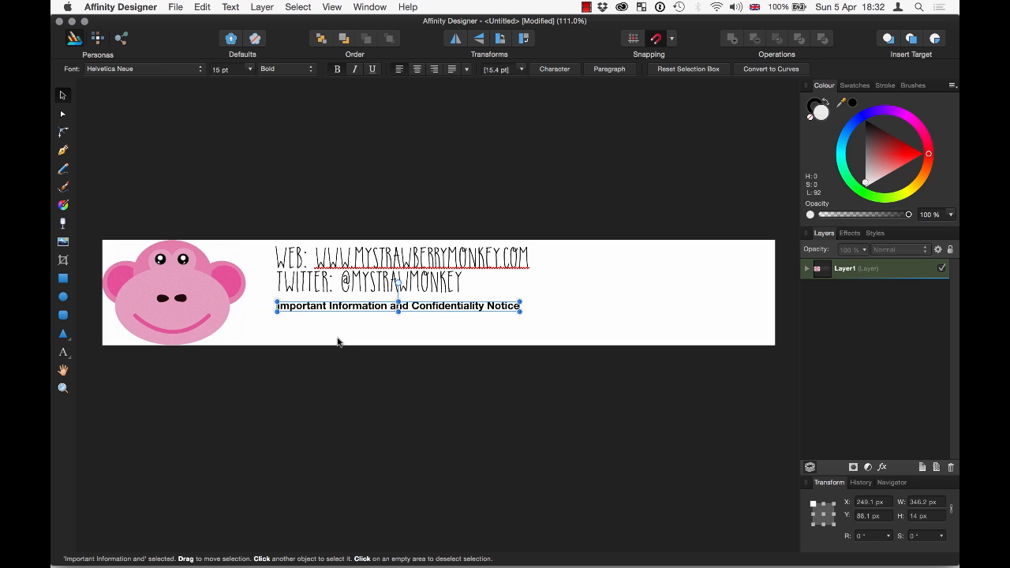
{"action": "left_click", "coordinate": [337, 341]}
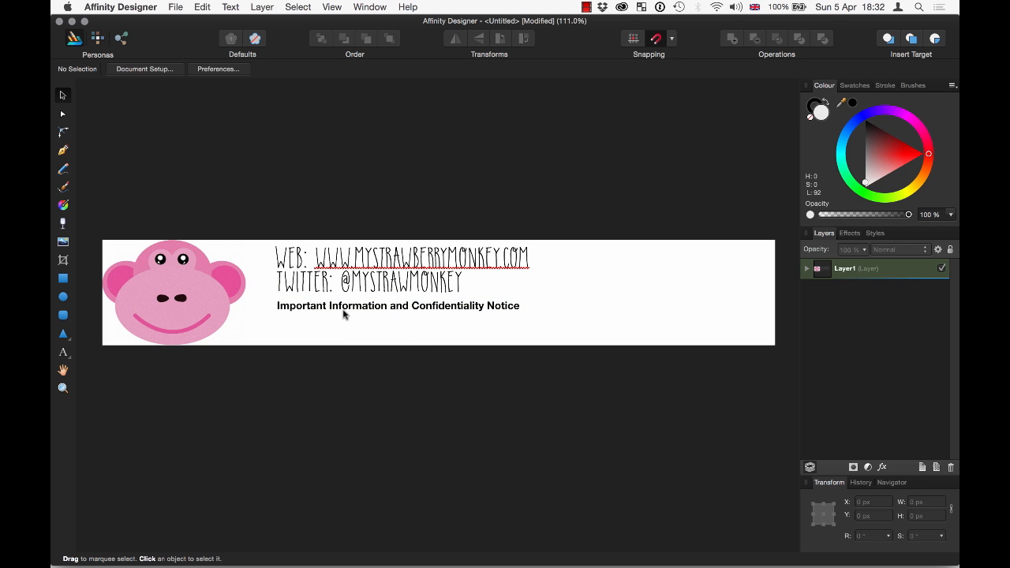
{"action": "left_click_drag", "start_coordinate": [370, 308], "coordinate": [369, 311]}
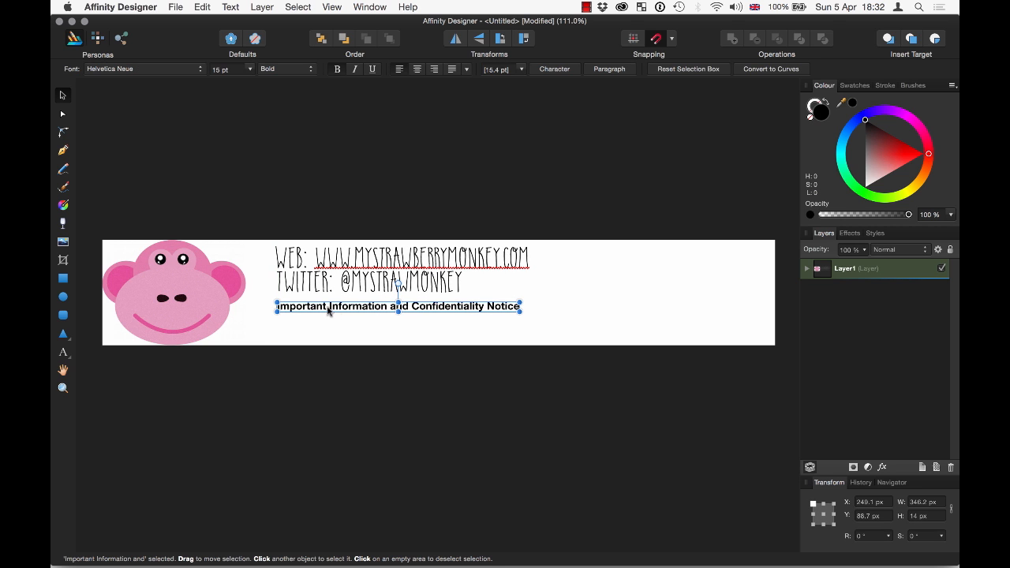
{"action": "left_click", "coordinate": [387, 324]}
Step: Set the confidentiality heading's capitalization to All Caps in its character settings and deselect the text
{"action": "left_click", "coordinate": [417, 310]}
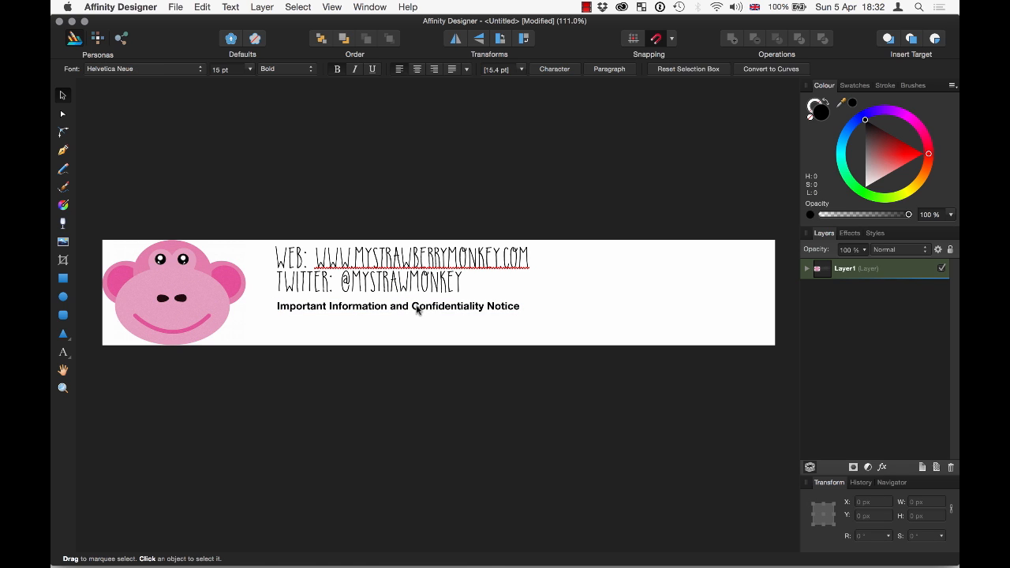
{"action": "double_click", "coordinate": [417, 310]}
{"action": "triple_click", "coordinate": [416, 308]}
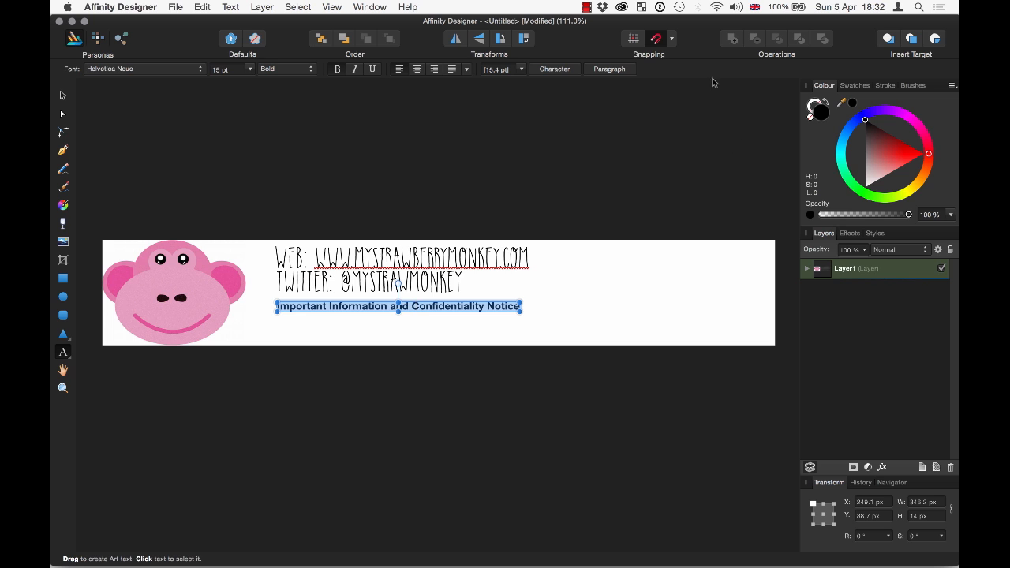
{"action": "left_click", "coordinate": [562, 69]}
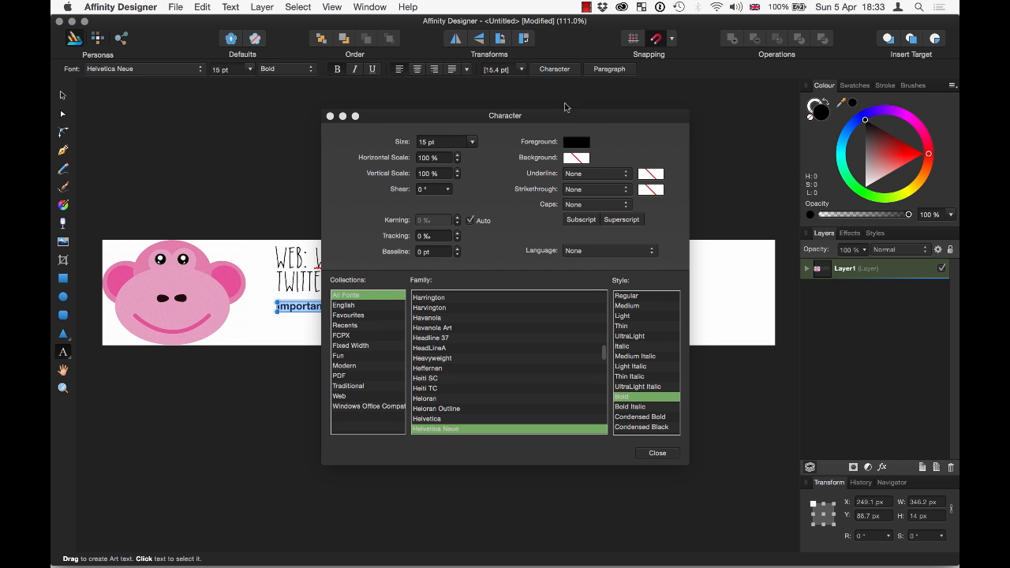
{"action": "left_click_drag", "start_coordinate": [581, 119], "coordinate": [557, 92]}
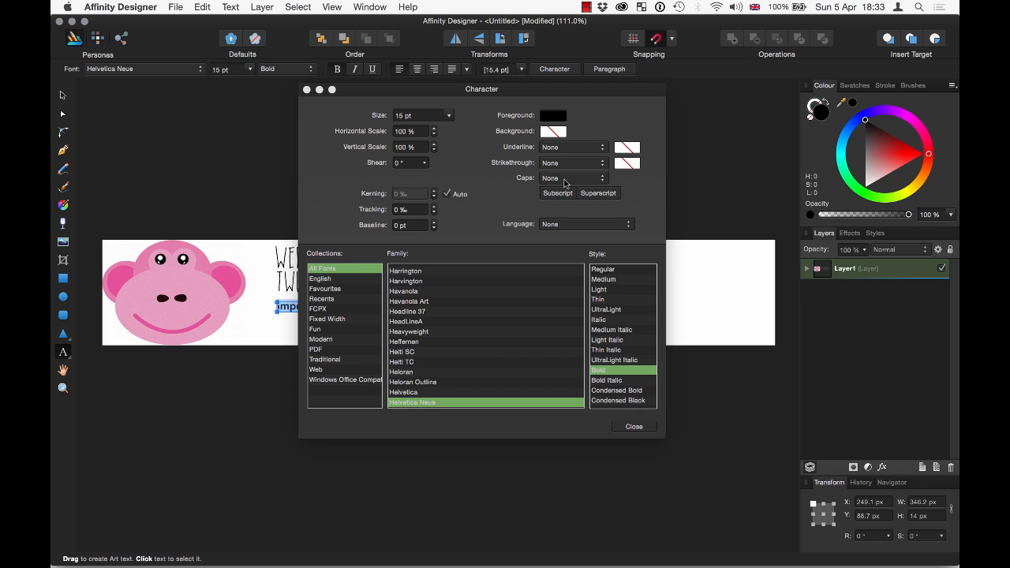
{"action": "left_click", "coordinate": [567, 179]}
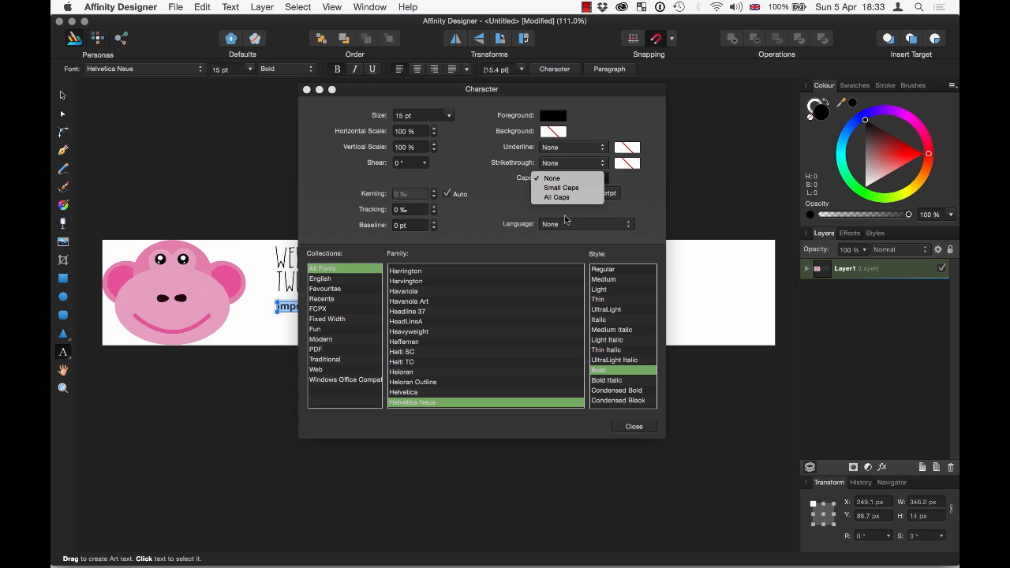
{"action": "left_click", "coordinate": [558, 198]}
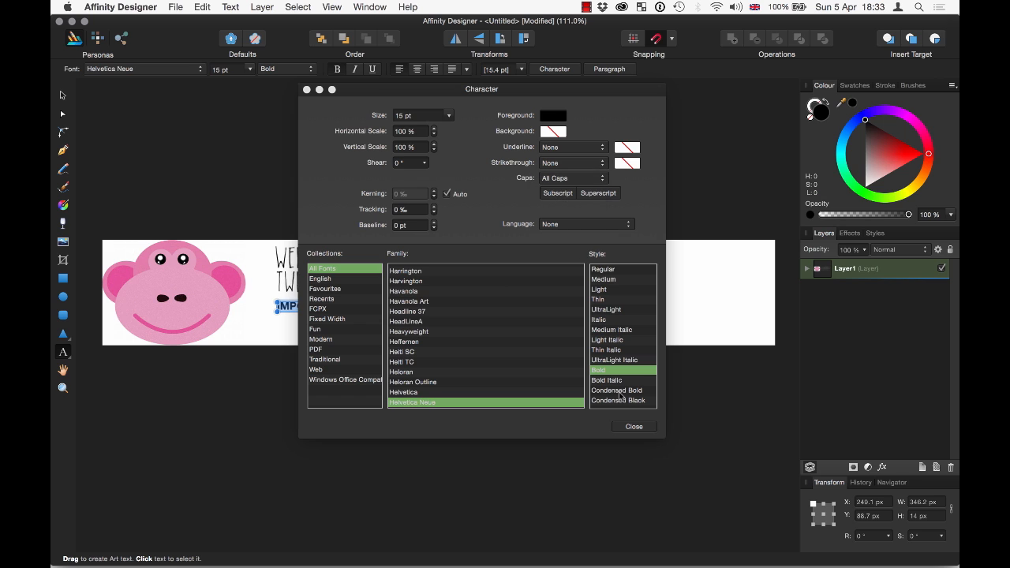
{"action": "left_click", "coordinate": [633, 426]}
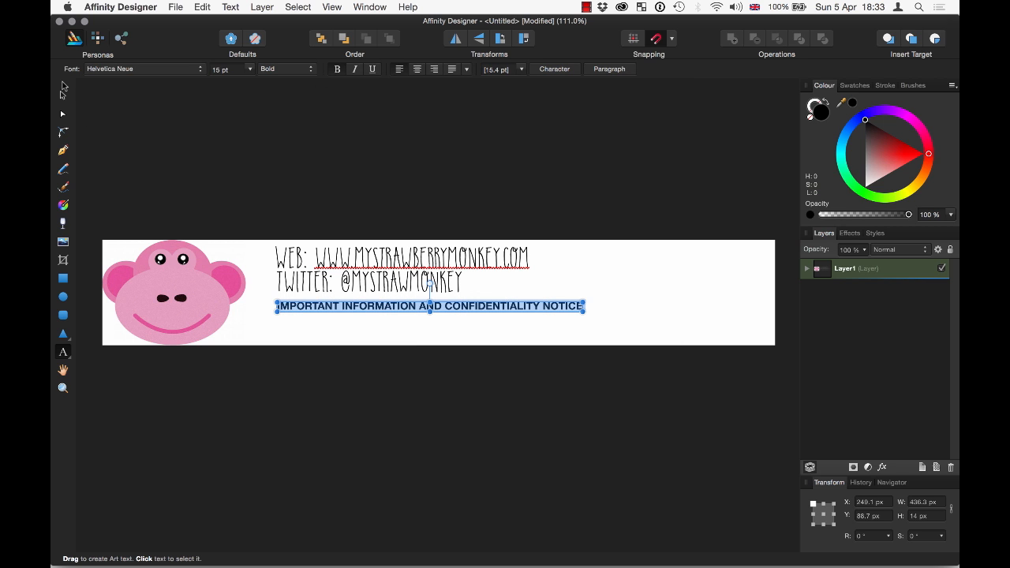
{"action": "left_click", "coordinate": [63, 94]}
{"action": "left_click", "coordinate": [227, 412]}
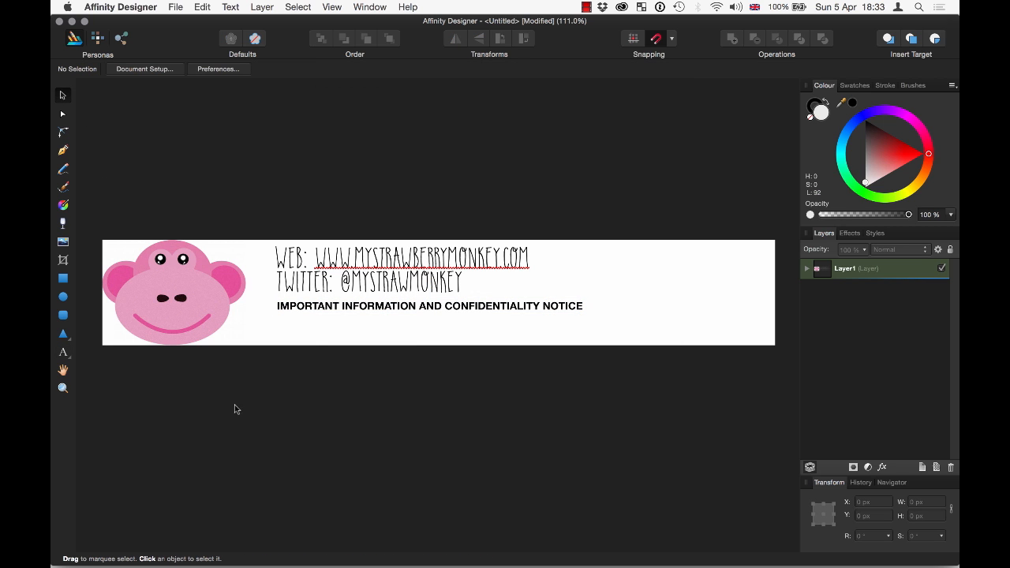
Step: Nudge the confidentiality heading slightly left to line up with the contact lines above, and deselect it
{"action": "left_click", "coordinate": [313, 310]}
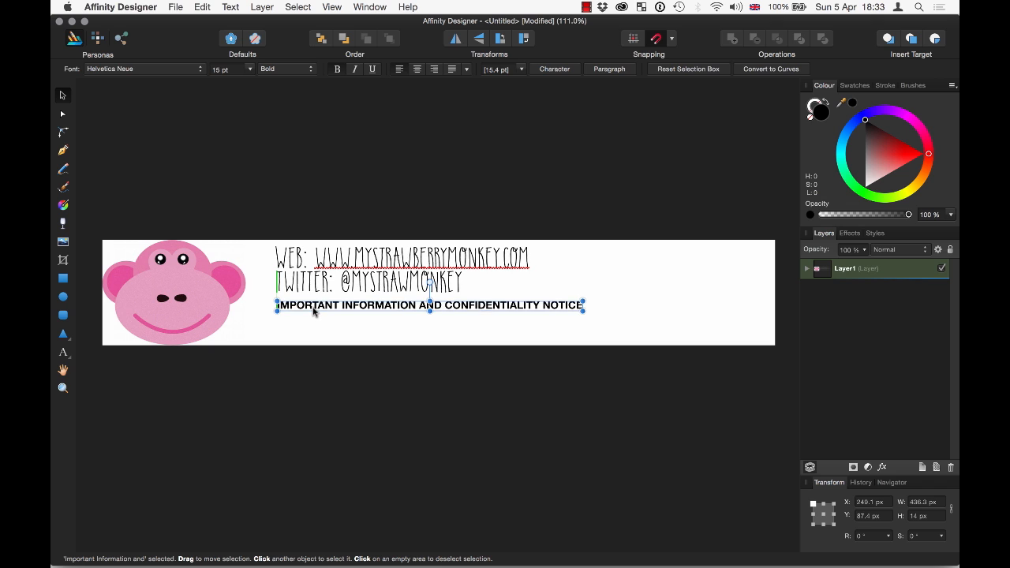
{"action": "left_click_drag", "start_coordinate": [314, 311], "coordinate": [322, 309]}
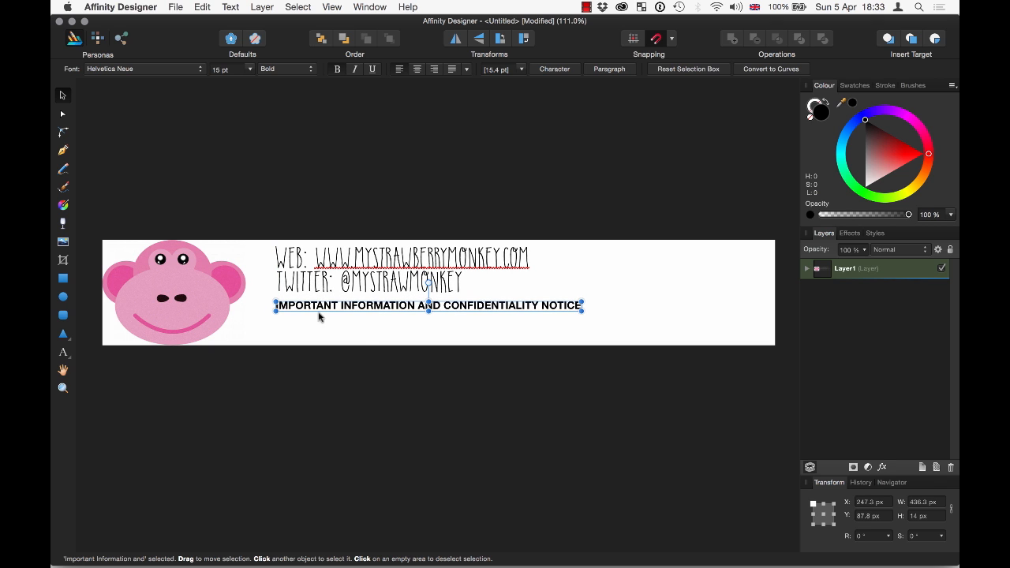
{"action": "left_click", "coordinate": [364, 369]}
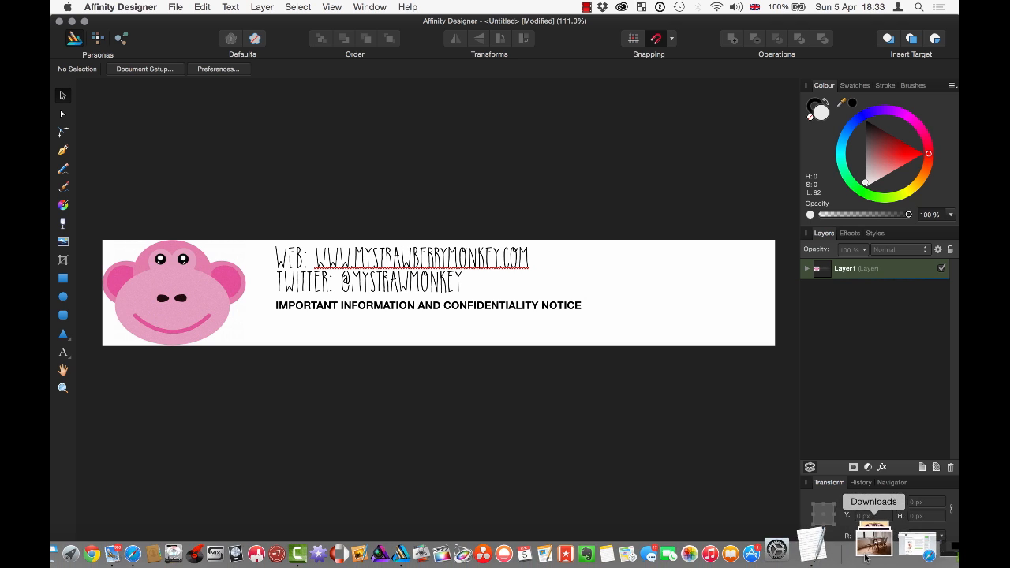
Step: Switch to the TextEdit document and copy the paragraph from "This email and its attachments are confidential" to "robust computing platform."
{"action": "left_click", "coordinate": [841, 543]}
{"action": "left_click", "coordinate": [318, 273]}
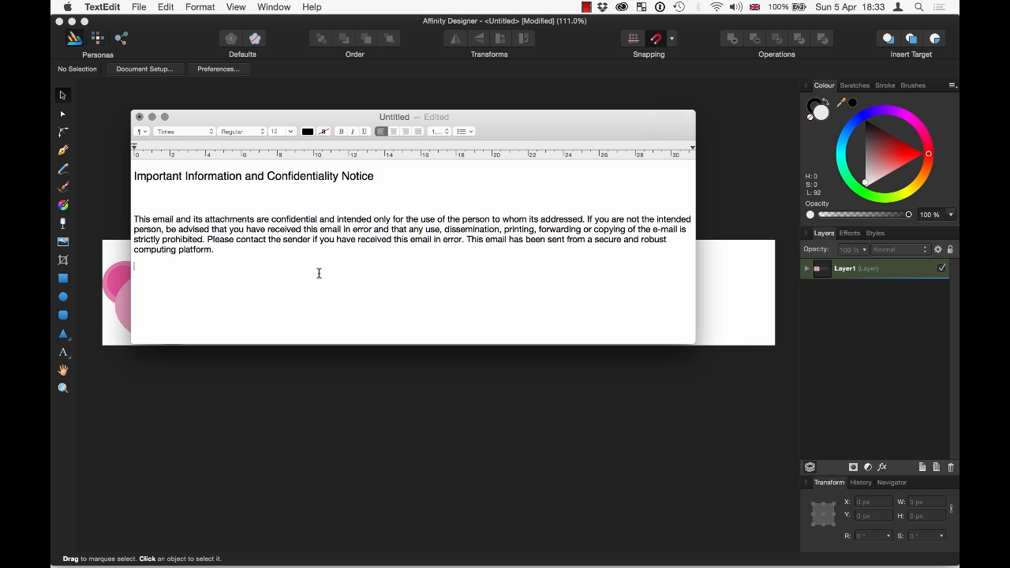
{"action": "left_click_drag", "start_coordinate": [216, 249], "coordinate": [144, 221]}
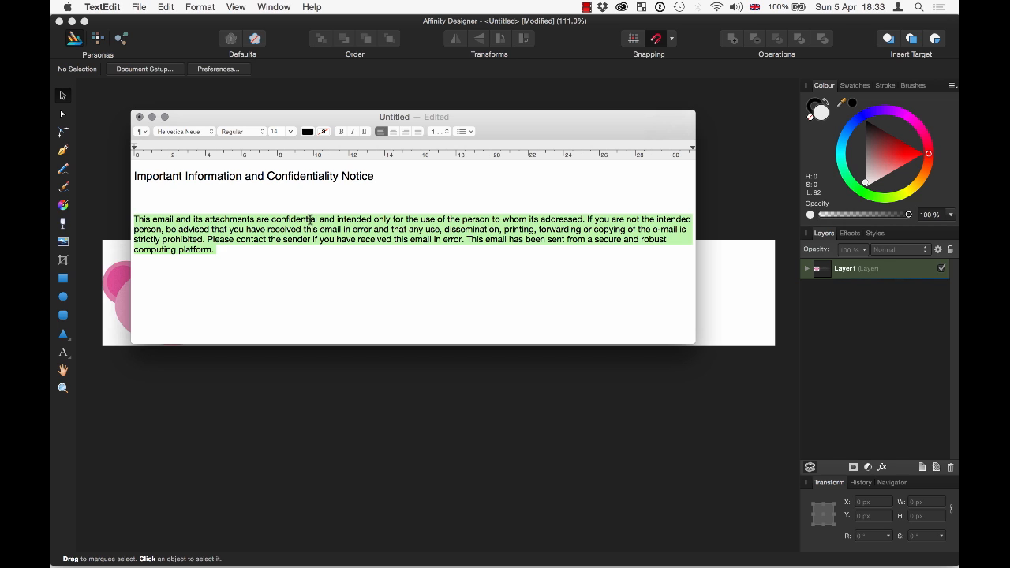
{"action": "left_click", "coordinate": [241, 239]}
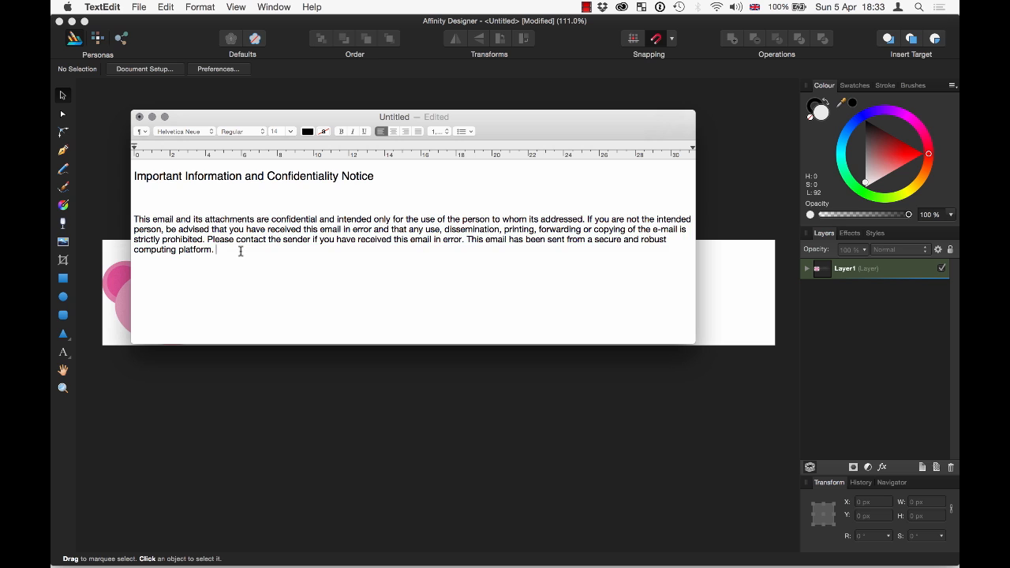
{"action": "left_click_drag", "start_coordinate": [242, 250], "coordinate": [135, 220]}
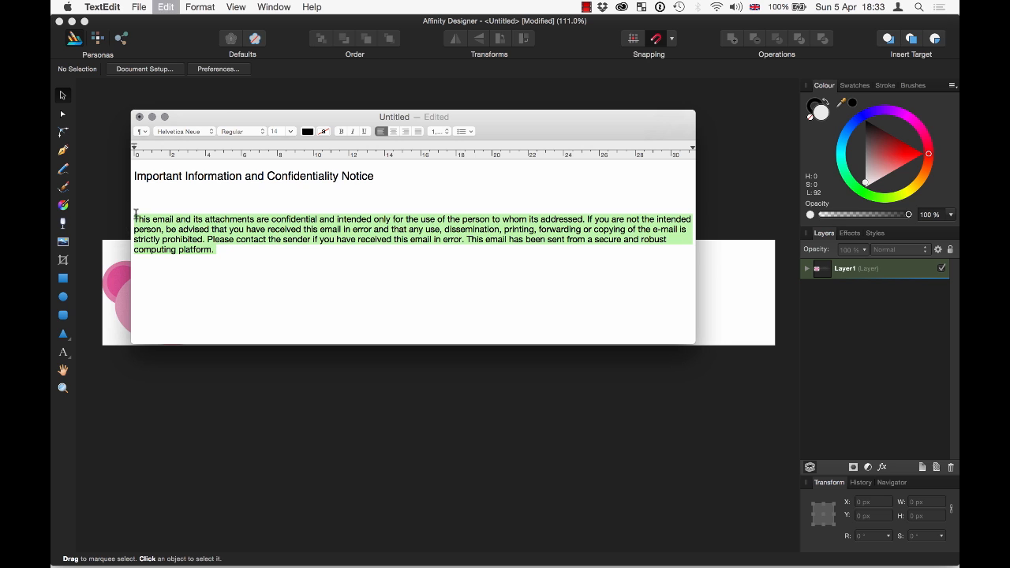
Step: Return to Affinity Designer, draw a text frame about 690 × 40 px below the confidentiality heading and paste the copied paragraph into it
{"action": "left_click", "coordinate": [199, 401]}
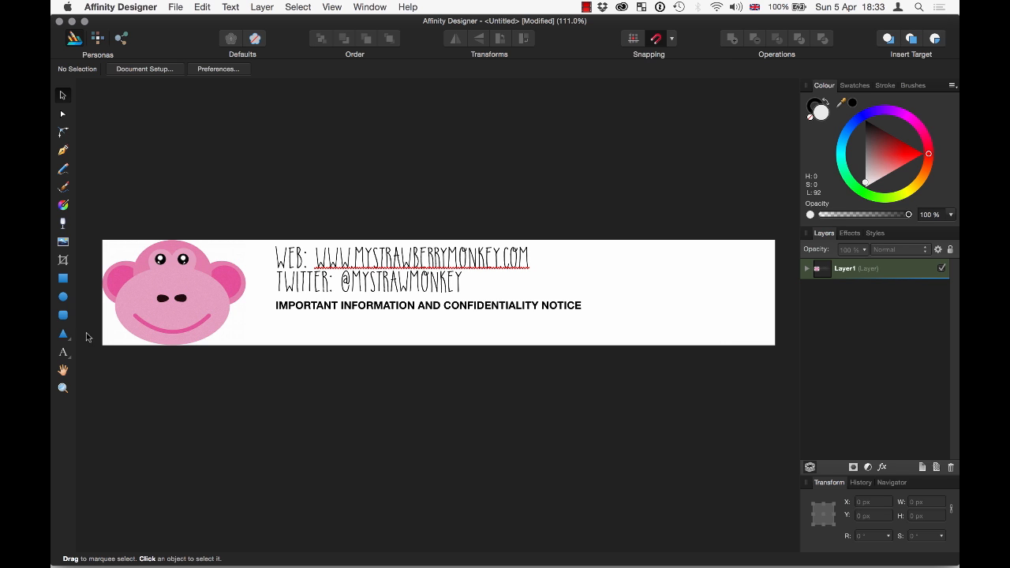
{"action": "left_click", "coordinate": [68, 355]}
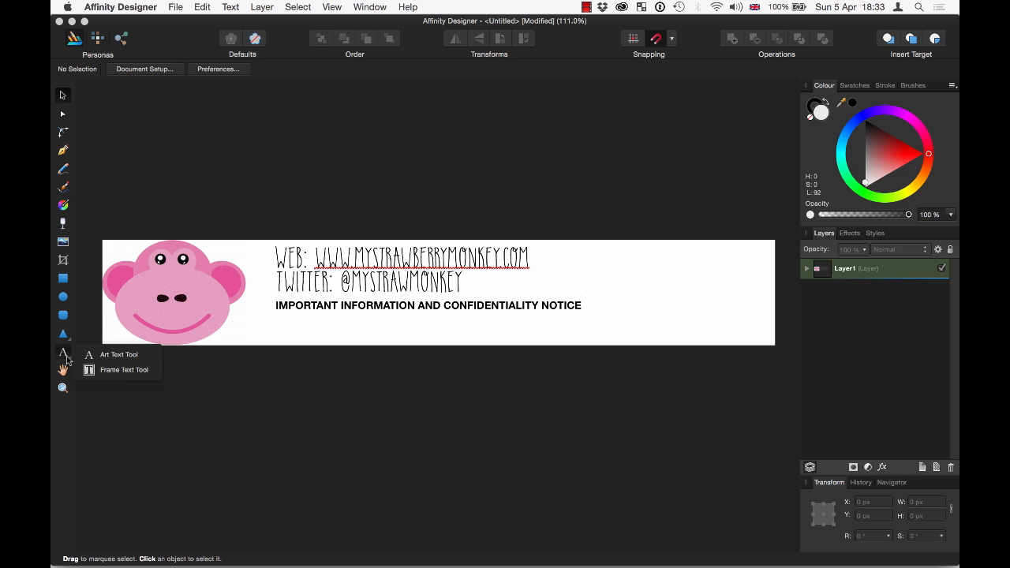
{"action": "left_click", "coordinate": [121, 377]}
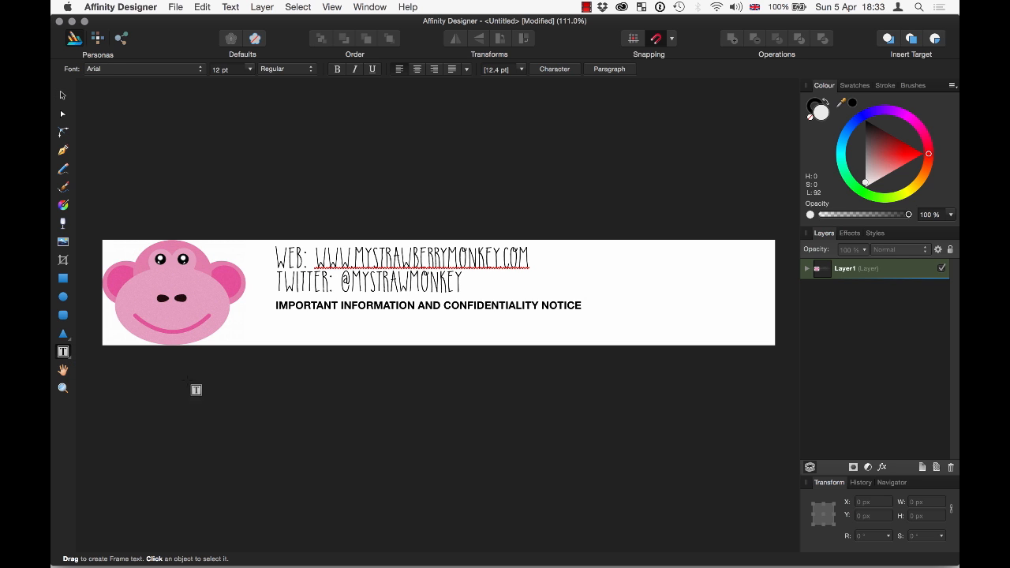
{"action": "left_click_drag", "start_coordinate": [277, 315], "coordinate": [770, 351]}
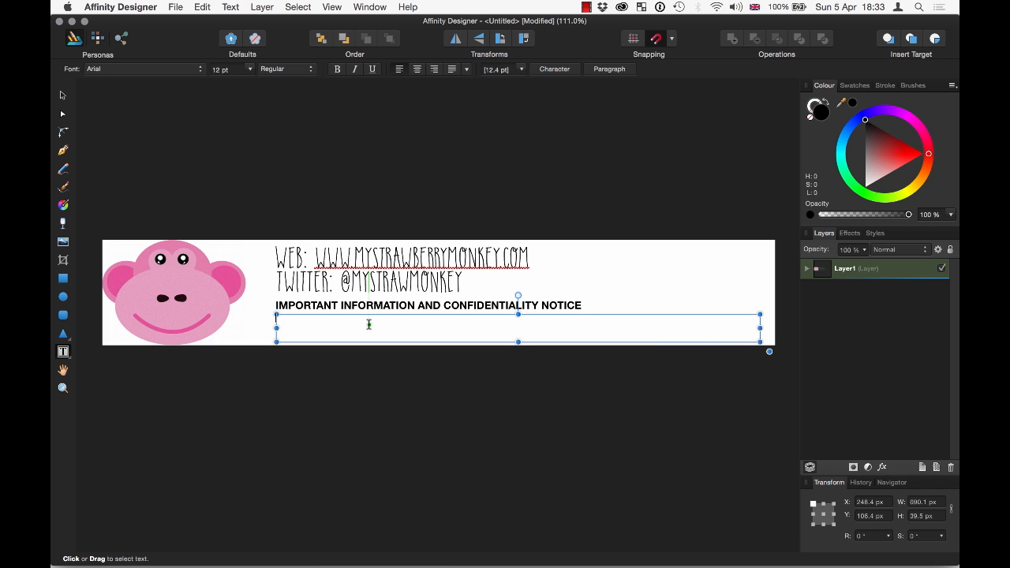
{"action": "key", "text": "super+v"}
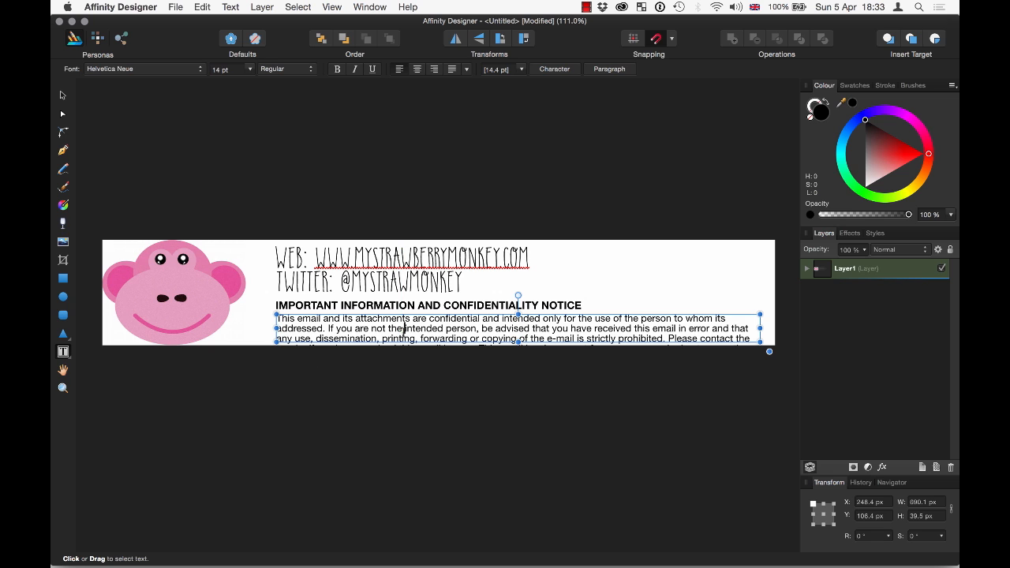
Step: Set the whole confidentiality paragraph to 10 pt in the Light style and deselect it
{"action": "key", "text": "super+a"}
{"action": "left_click", "coordinate": [251, 69]}
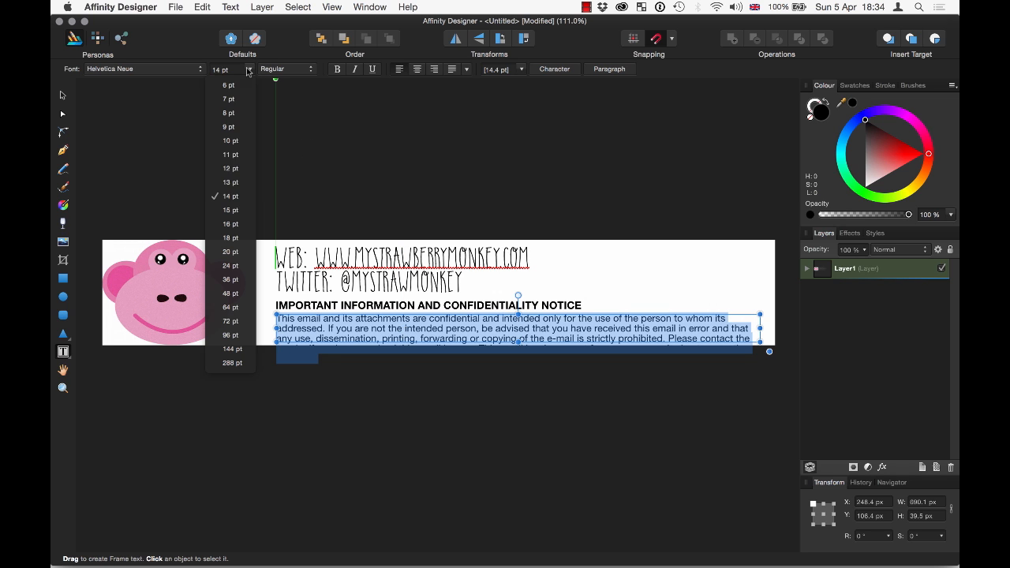
{"action": "left_click", "coordinate": [230, 140]}
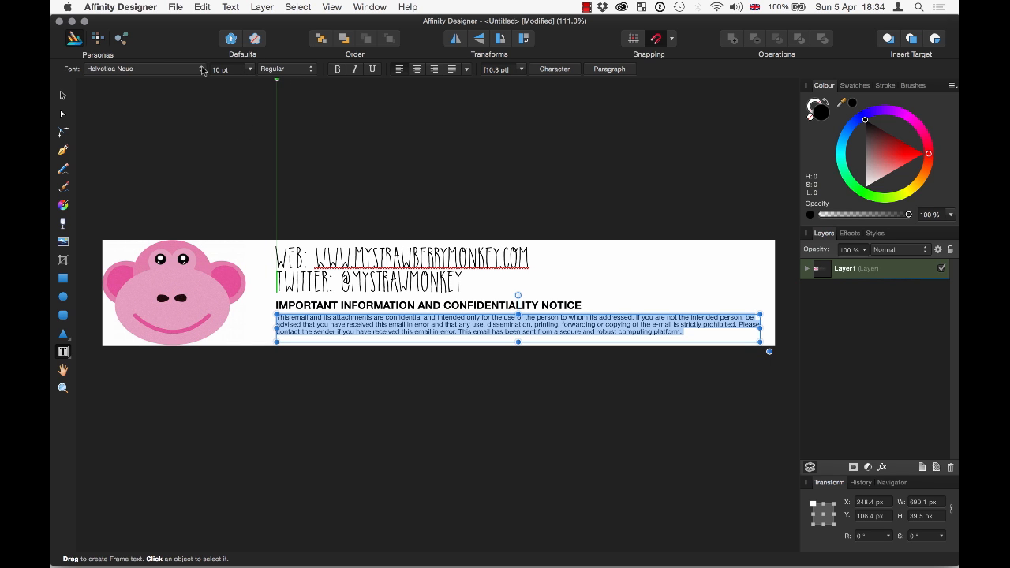
{"action": "left_click", "coordinate": [296, 70]}
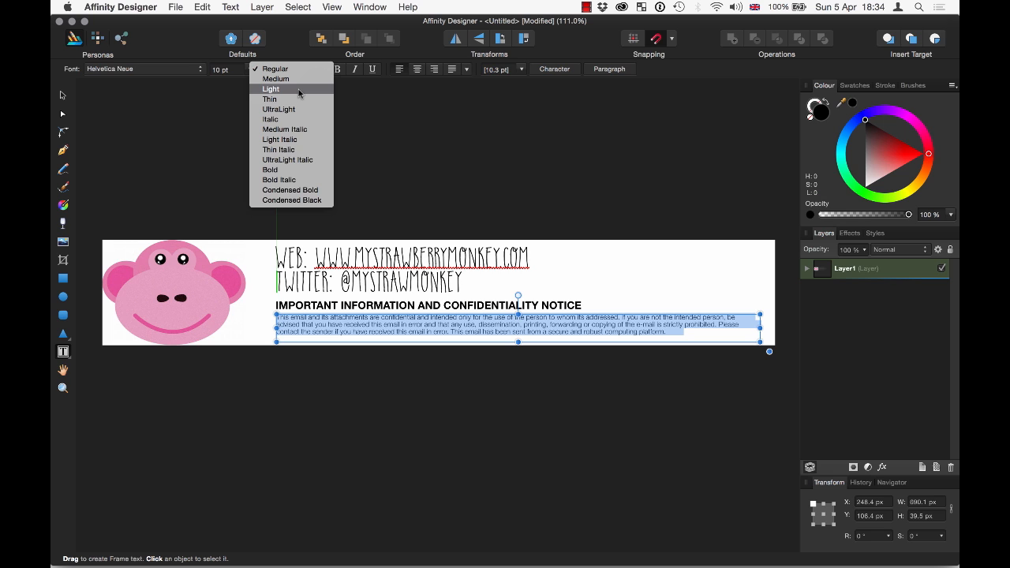
{"action": "left_click", "coordinate": [299, 93]}
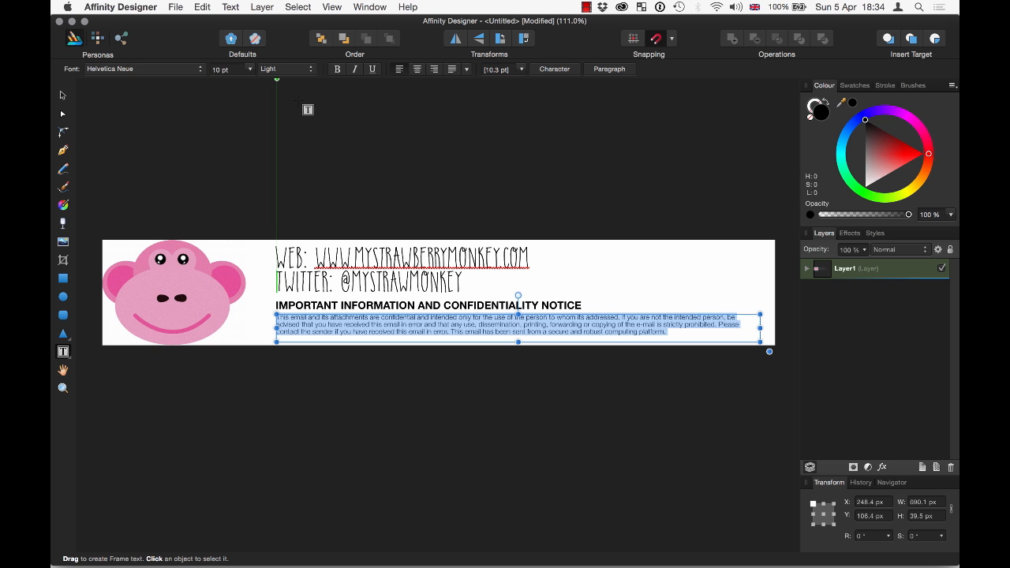
{"action": "key", "text": "Escape"}
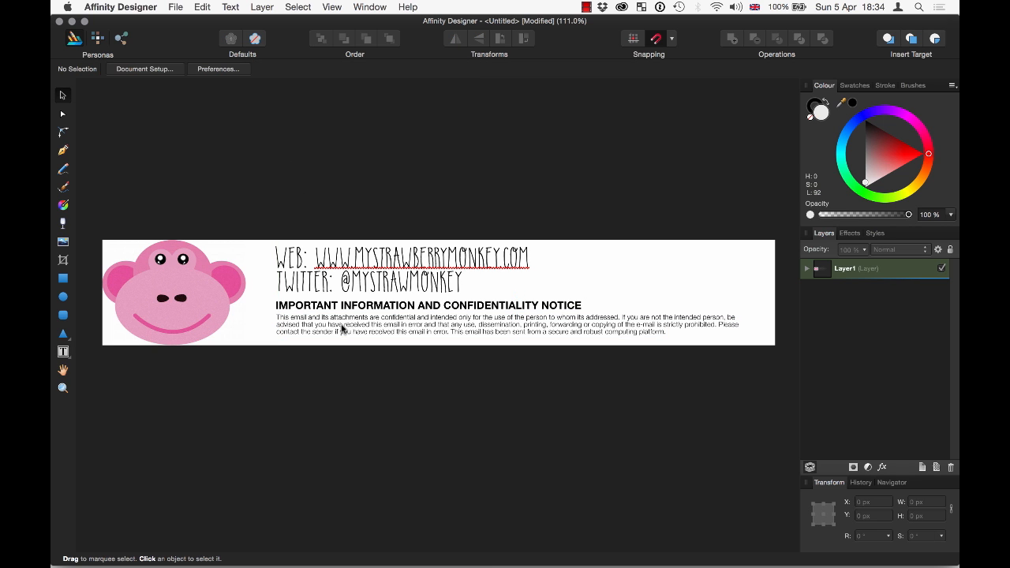
Step: Move the confidentiality paragraph slightly down, in line with the heading's left edge, and justify its text
{"action": "left_click_drag", "start_coordinate": [340, 327], "coordinate": [340, 333]}
{"action": "left_click", "coordinate": [368, 380]}
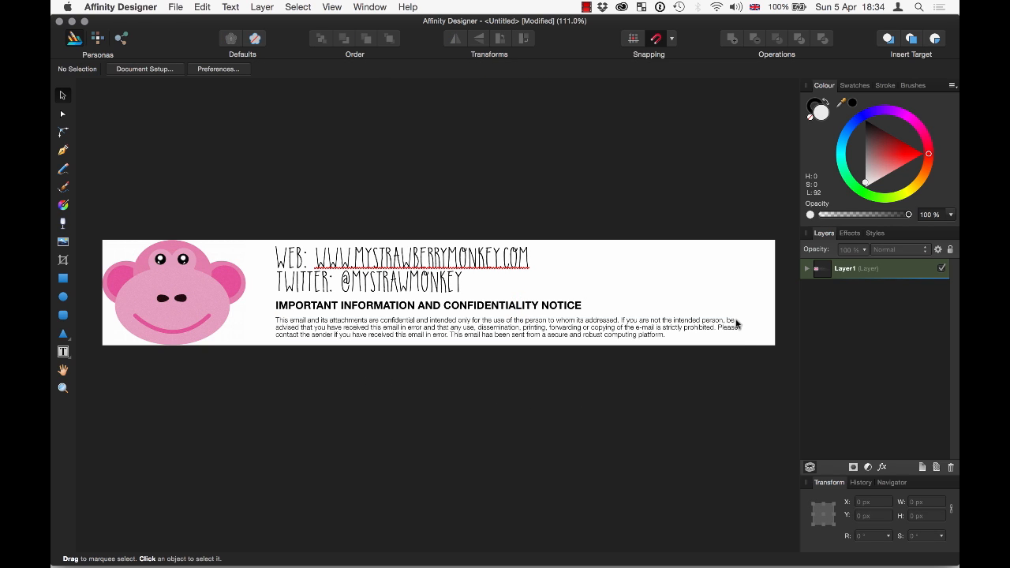
{"action": "double_click", "coordinate": [627, 329]}
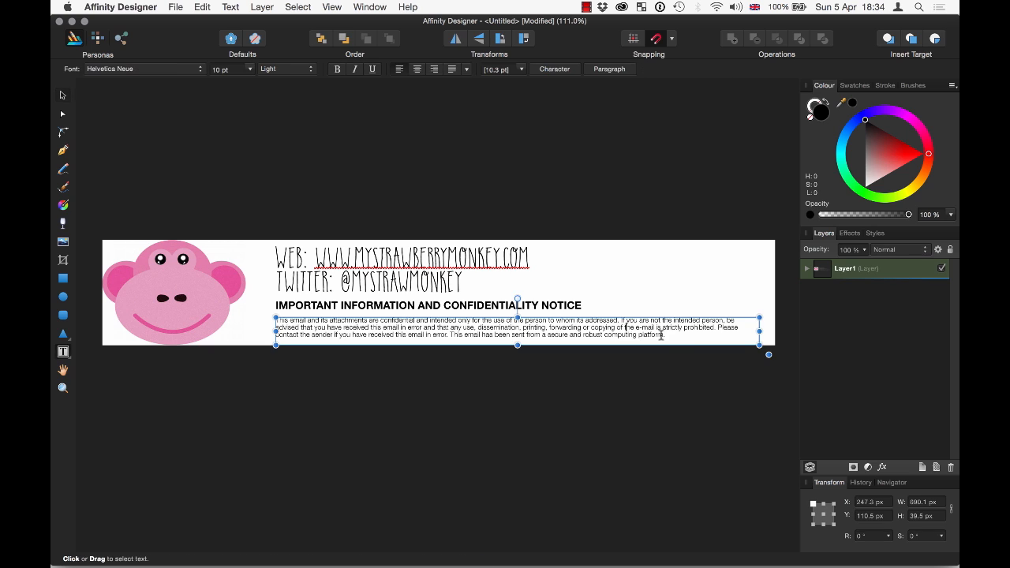
{"action": "left_click", "coordinate": [666, 335]}
{"action": "left_click_drag", "start_coordinate": [665, 335], "coordinate": [233, 309]}
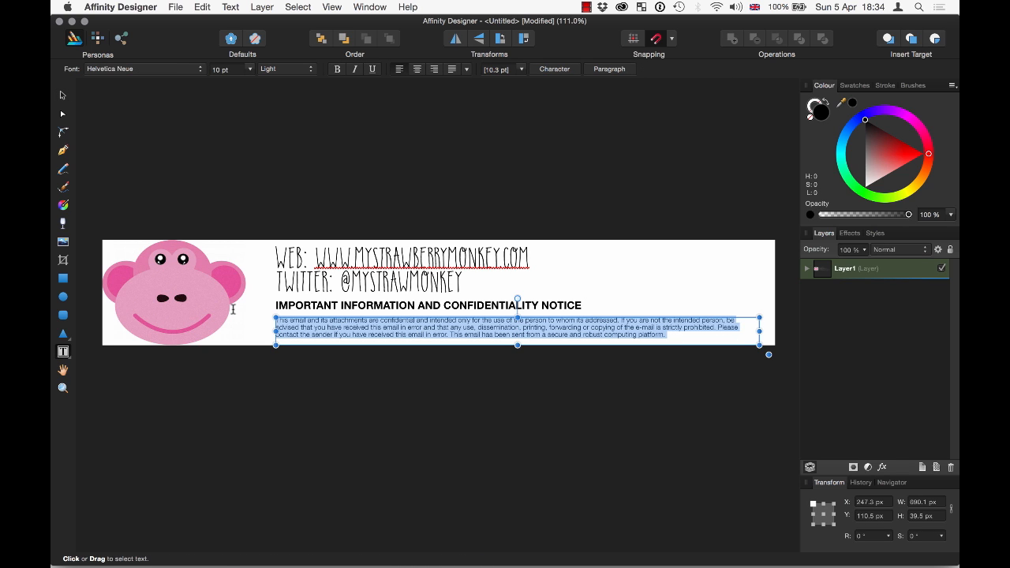
{"action": "left_click", "coordinate": [452, 70]}
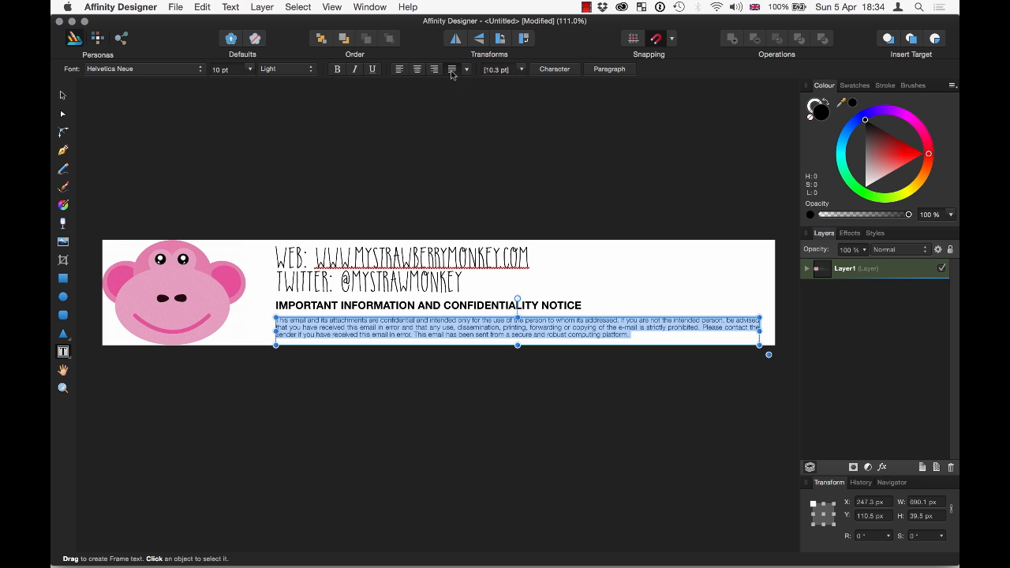
{"action": "left_click", "coordinate": [349, 391]}
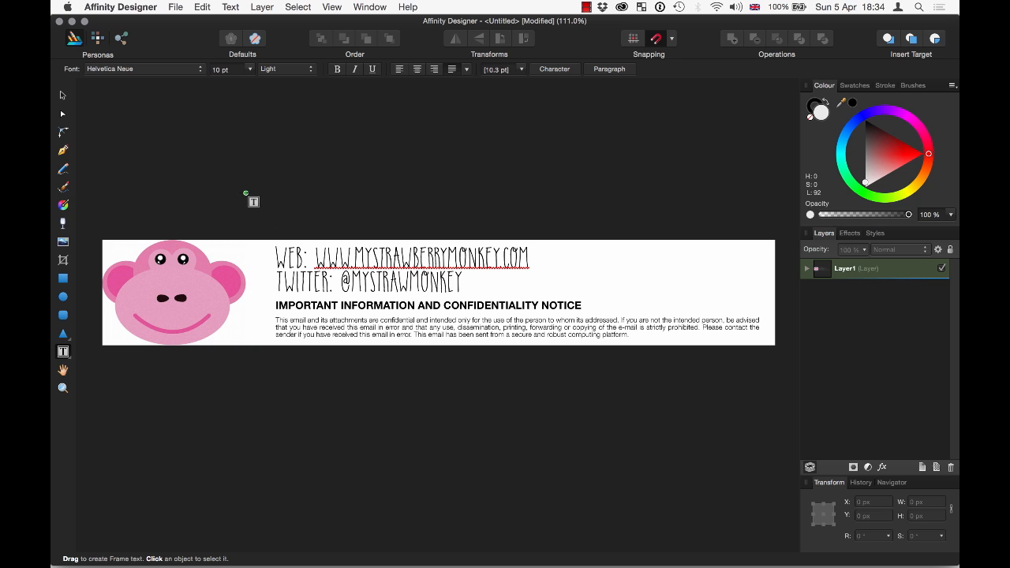
Step: Add spaces after "Web:" so the web address starts level with the Twitter handle below, and deselect the line
{"action": "left_click", "coordinate": [63, 96]}
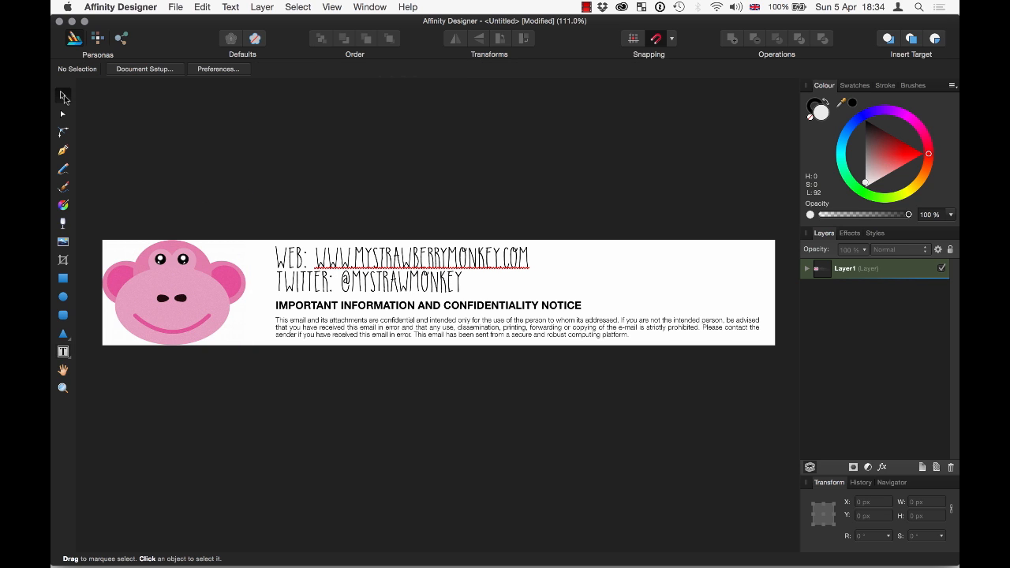
{"action": "left_click", "coordinate": [315, 262]}
{"action": "triple_click", "coordinate": [316, 262]}
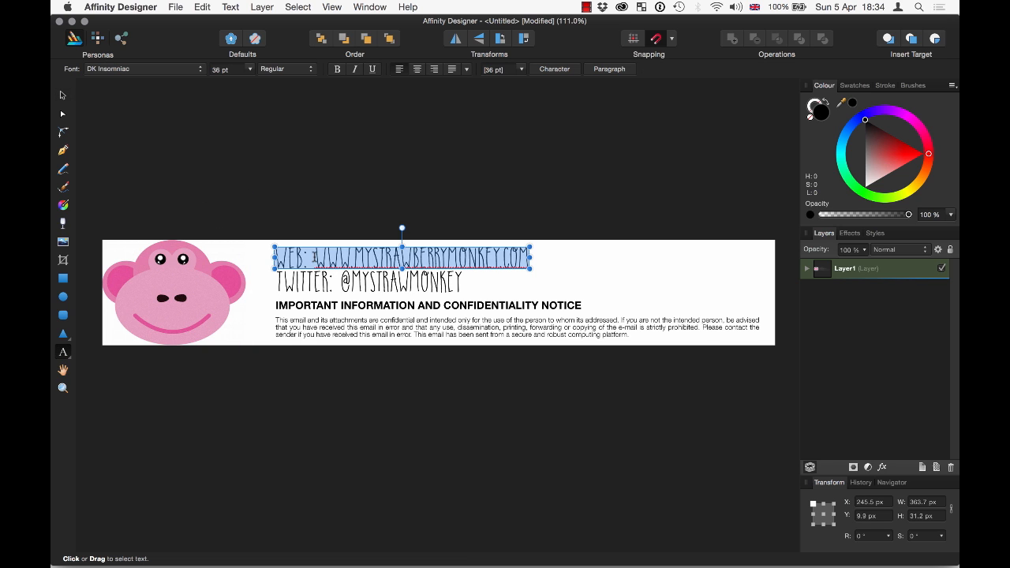
{"action": "left_click", "coordinate": [312, 258]}
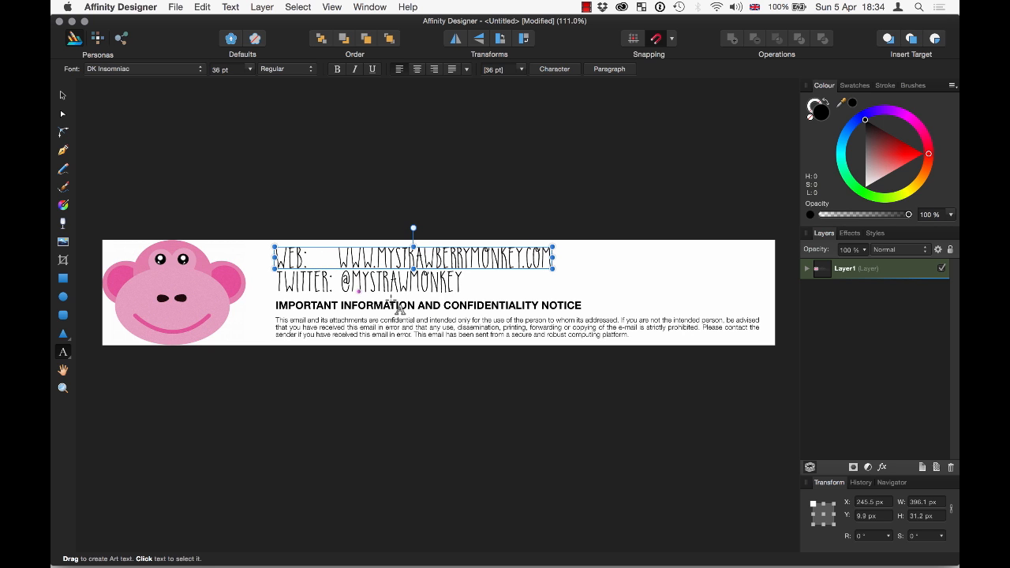
{"action": "left_click", "coordinate": [63, 96]}
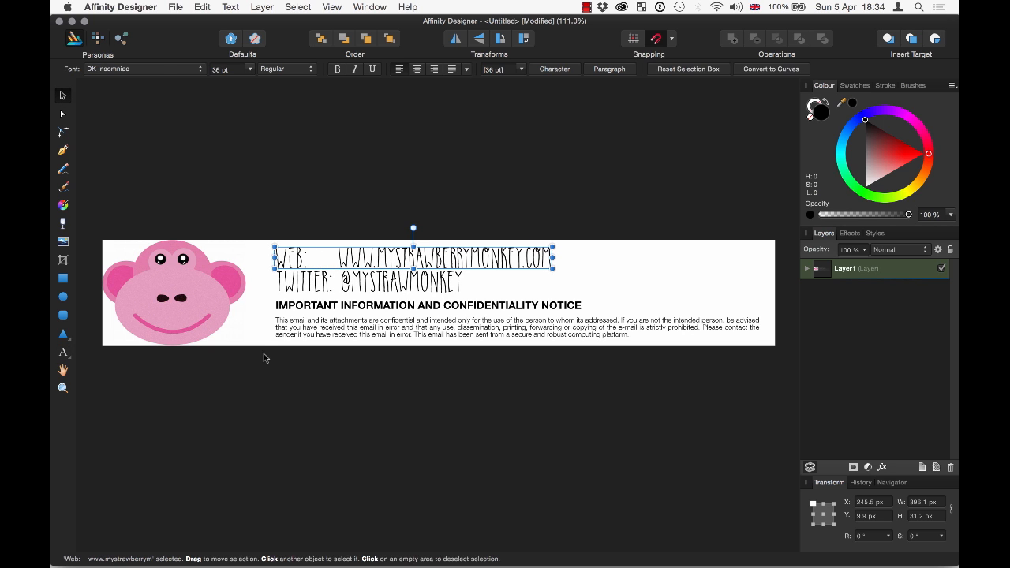
{"action": "left_click", "coordinate": [264, 353]}
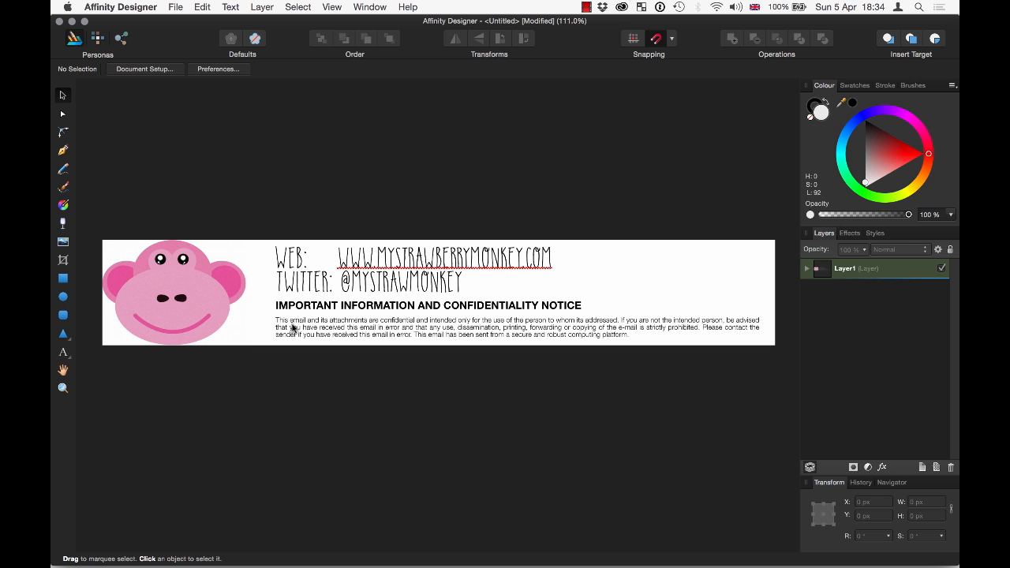
Step: Left-align the web line, Twitter line, confidentiality heading and paragraph, and move them together toward the logo to X about 231 px
{"action": "left_click", "coordinate": [290, 259]}
{"action": "left_click", "coordinate": [298, 289], "text": "shift"}
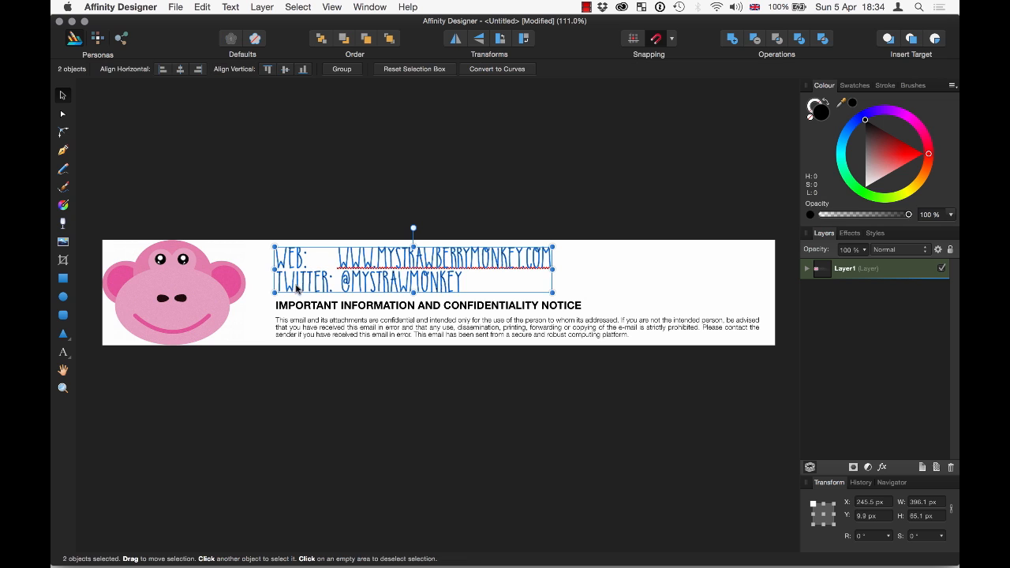
{"action": "left_click", "coordinate": [299, 306], "text": "shift"}
{"action": "left_click", "coordinate": [300, 324], "text": "shift"}
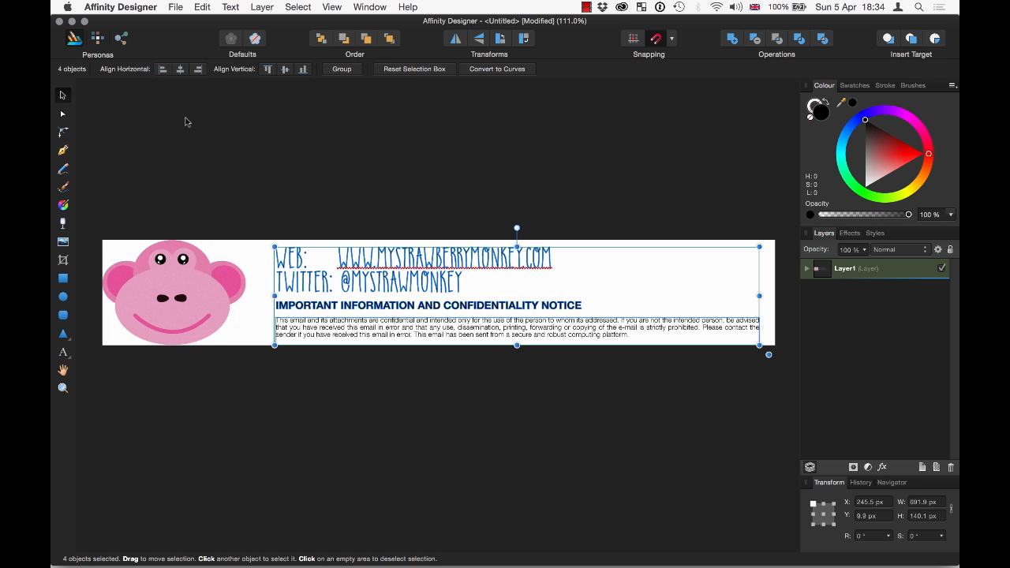
{"action": "left_click", "coordinate": [161, 70]}
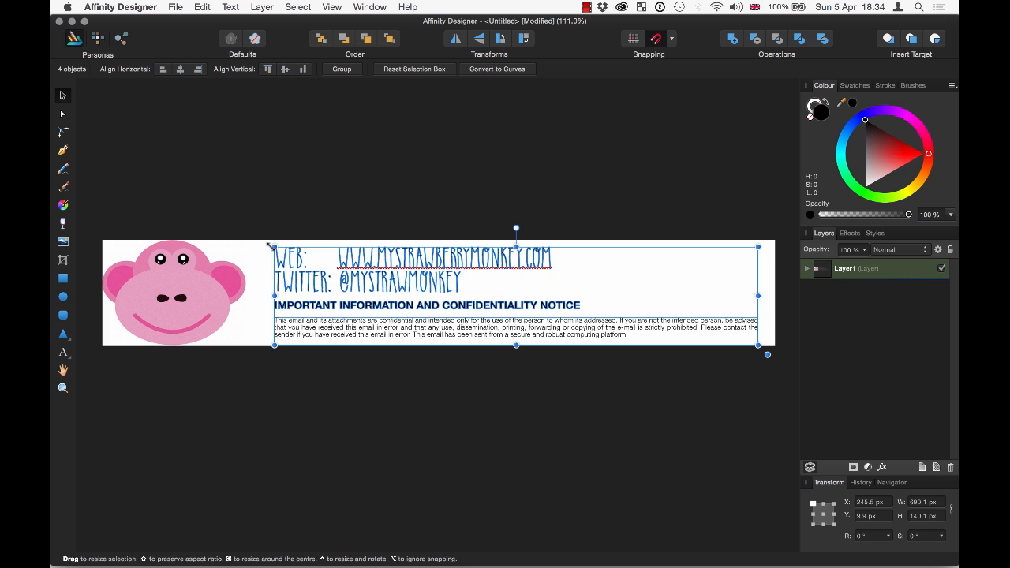
{"action": "left_click_drag", "start_coordinate": [280, 259], "coordinate": [273, 262]}
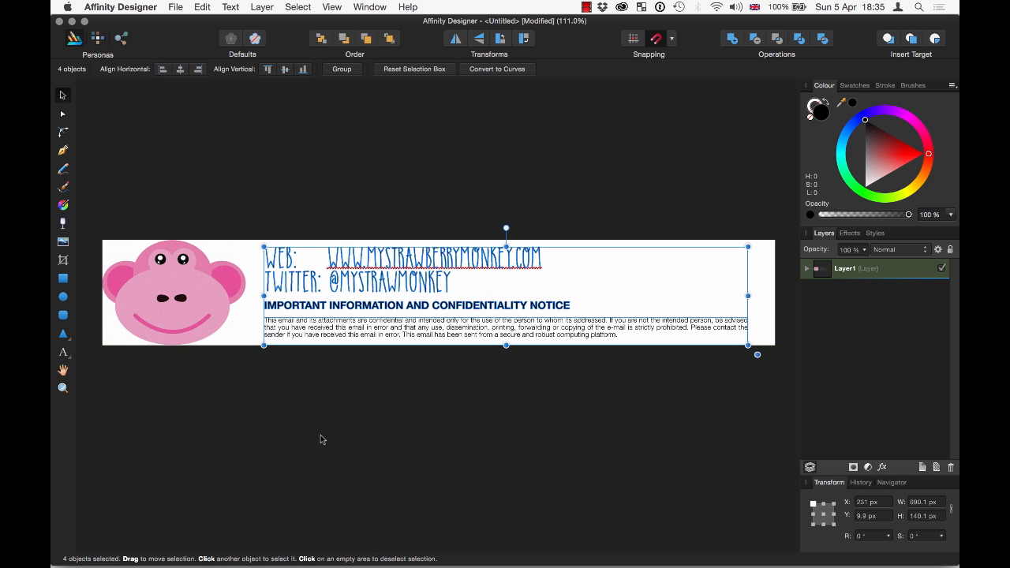
{"action": "left_click", "coordinate": [321, 438]}
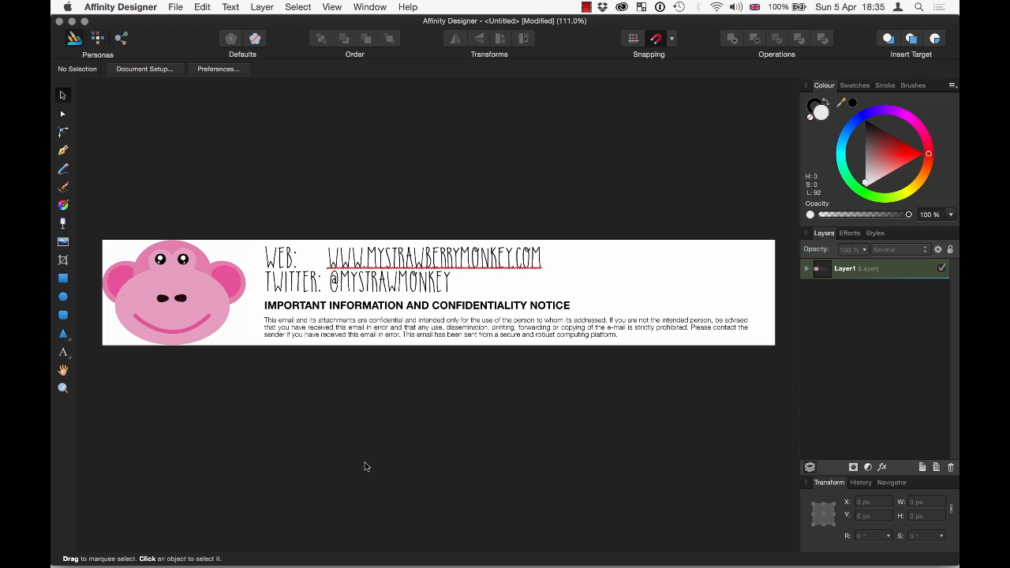
Step: Export the whole document as a 960 × 150 px JPEG at quality 80, named "email signature", in the Strawberry folder
{"action": "left_click", "coordinate": [175, 7]}
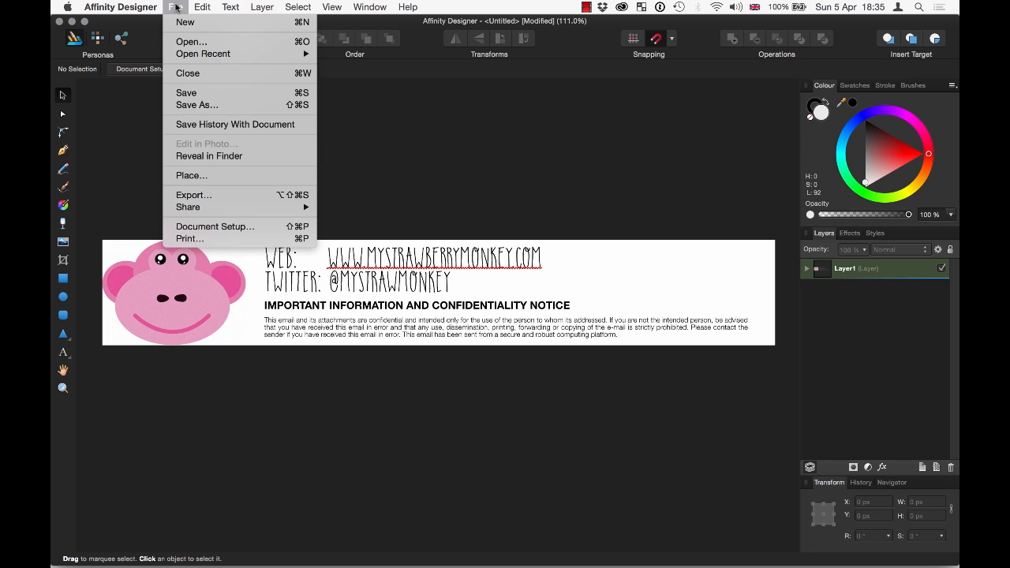
{"action": "left_click", "coordinate": [207, 195]}
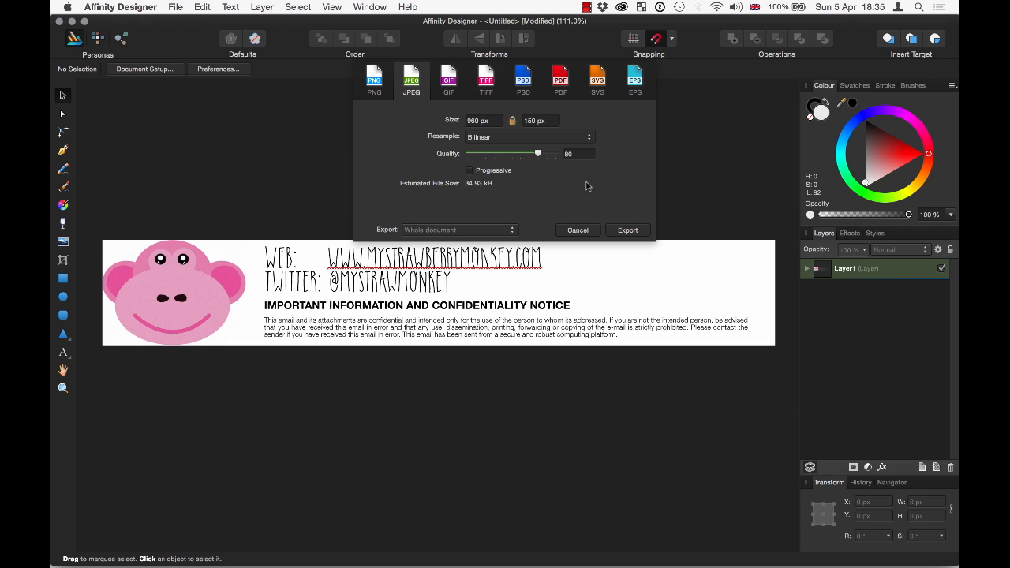
{"action": "left_click", "coordinate": [628, 230]}
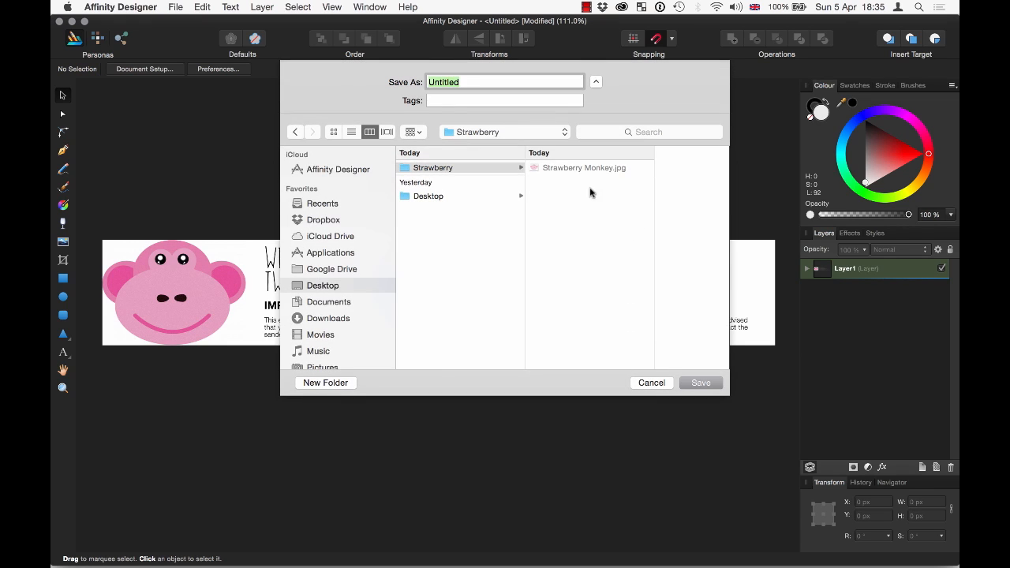
{"action": "type", "text": "email signature"}
{"action": "left_click", "coordinate": [703, 382]}
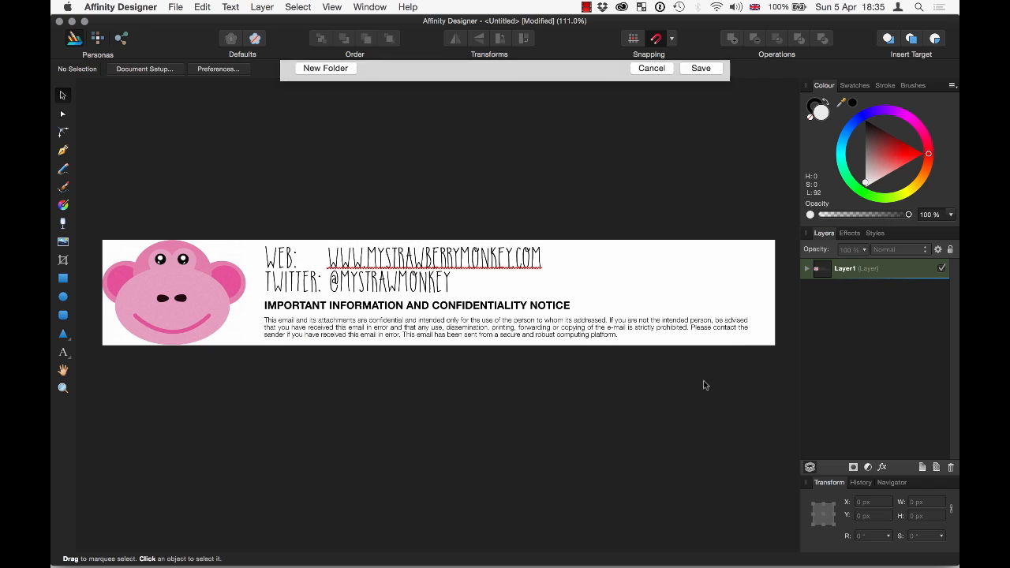
Step: Switch to Mail and add a signature named "Strawberry" for the StrawberryMonkey account in the Signatures preferences
{"action": "mouse_move", "coordinate": [115, 560]}
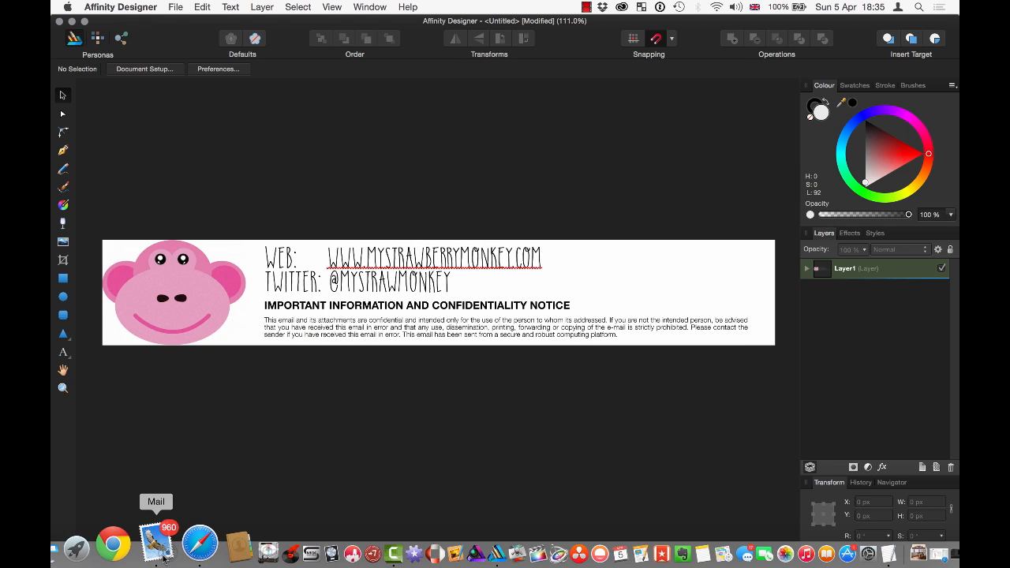
{"action": "left_click", "coordinate": [162, 554]}
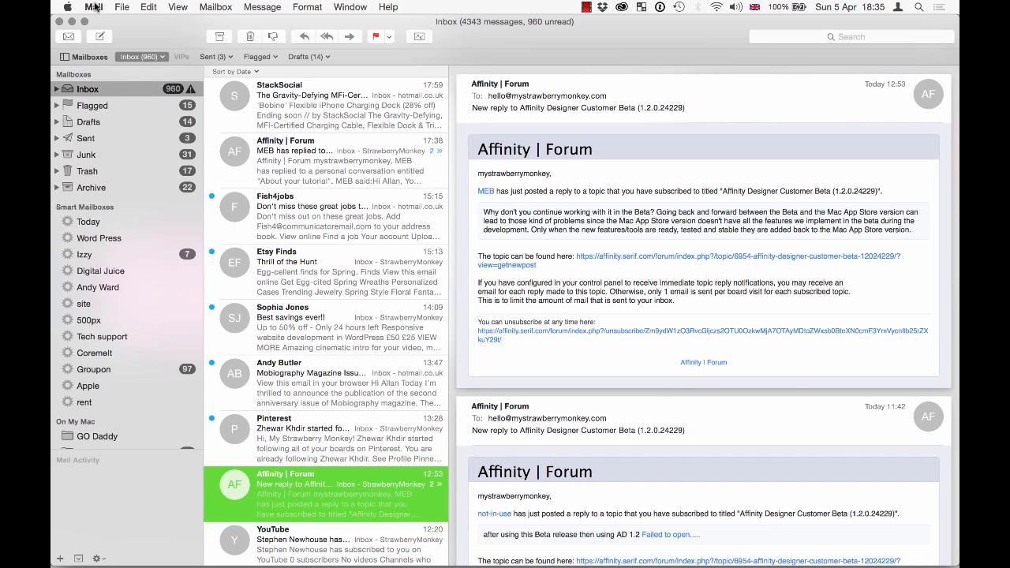
{"action": "left_click", "coordinate": [95, 6]}
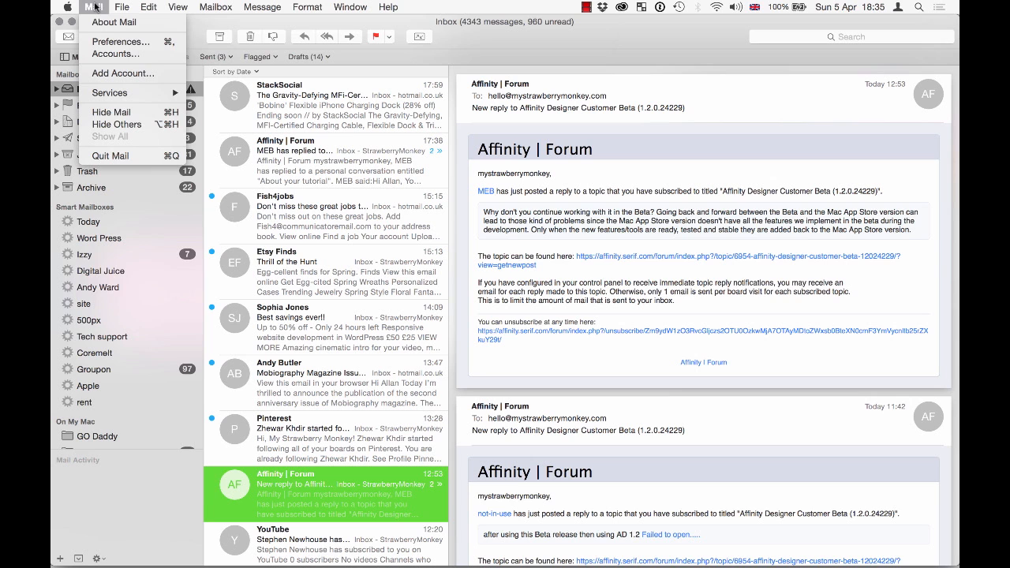
{"action": "left_click", "coordinate": [105, 43]}
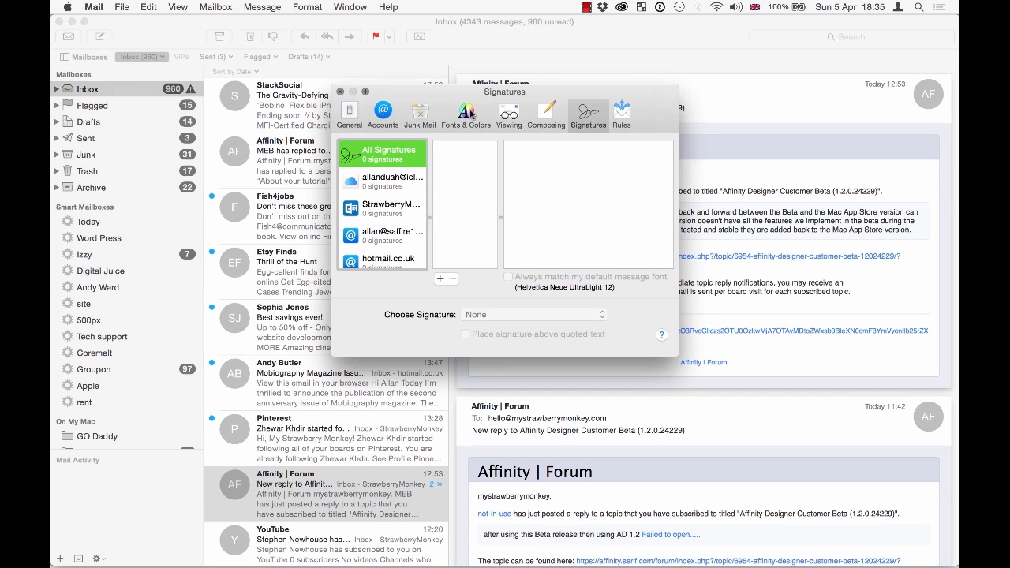
{"action": "left_click", "coordinate": [383, 209]}
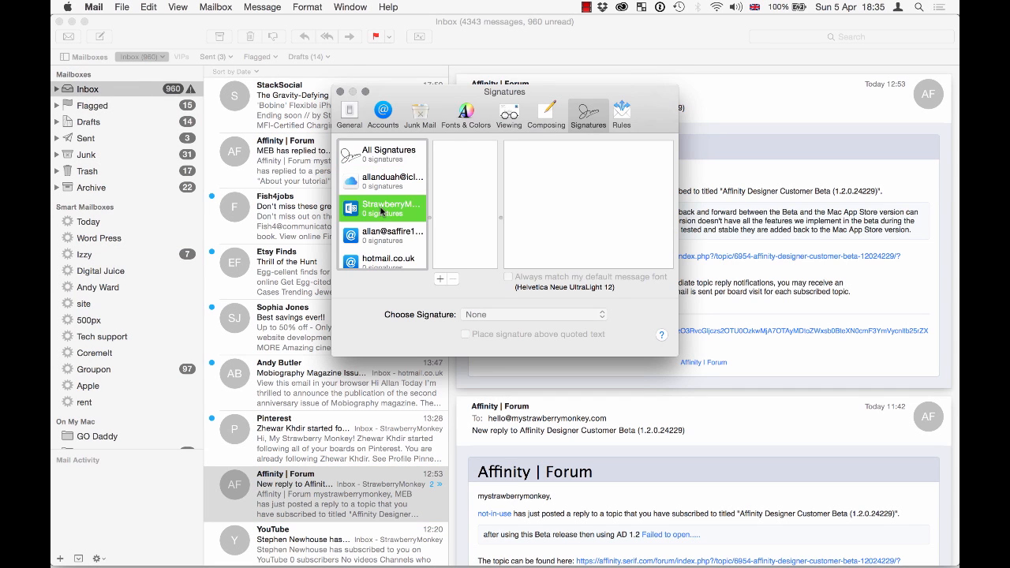
{"action": "left_click", "coordinate": [440, 280]}
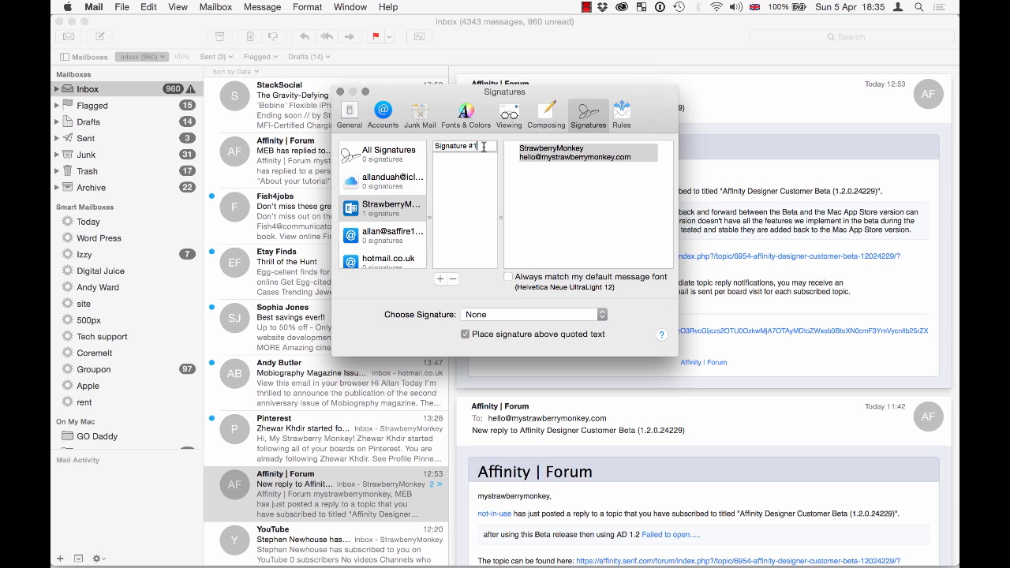
{"action": "type", "text": "Strawberry"}
Step: Clear the default text of the Strawberry signature, and reposition and widen the Signatures window to fit the banner
{"action": "left_click", "coordinate": [519, 190]}
{"action": "key", "text": "super+a"}
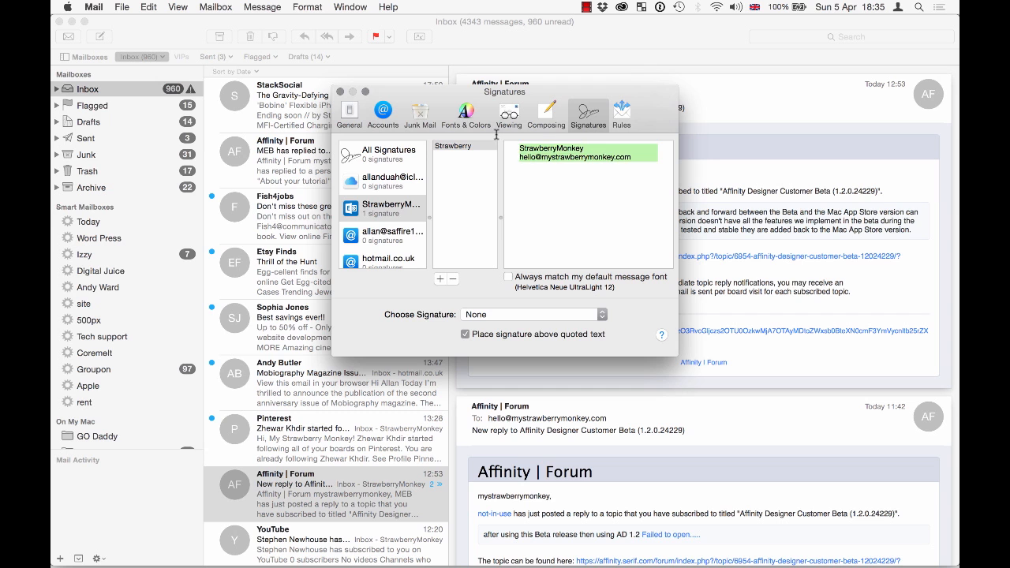
{"action": "key", "text": "BackSpace"}
{"action": "left_click_drag", "start_coordinate": [435, 89], "coordinate": [333, 63]}
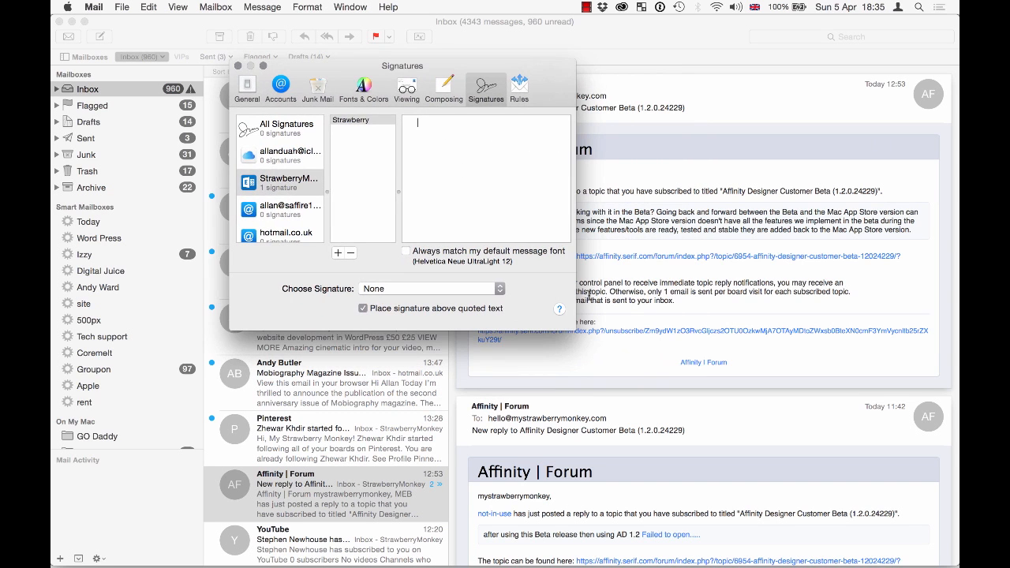
{"action": "mouse_move", "coordinate": [570, 325]}
{"action": "left_mouse_down"}
{"action": "mouse_move", "coordinate": [1001, 264]}
{"action": "mouse_move", "coordinate": [896, 355]}
{"action": "left_mouse_up"}
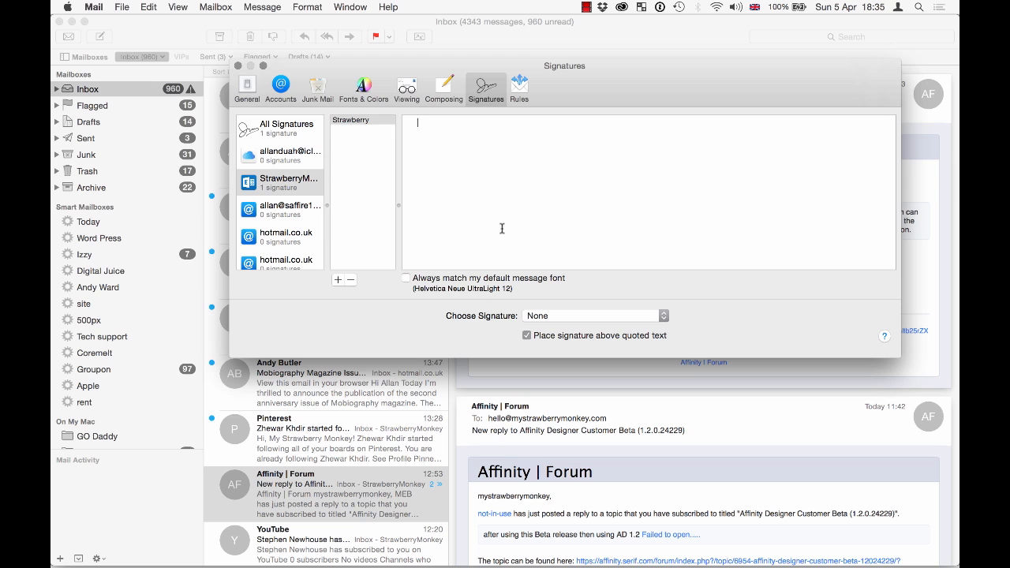
{"action": "left_click_drag", "start_coordinate": [644, 83], "coordinate": [611, 75]}
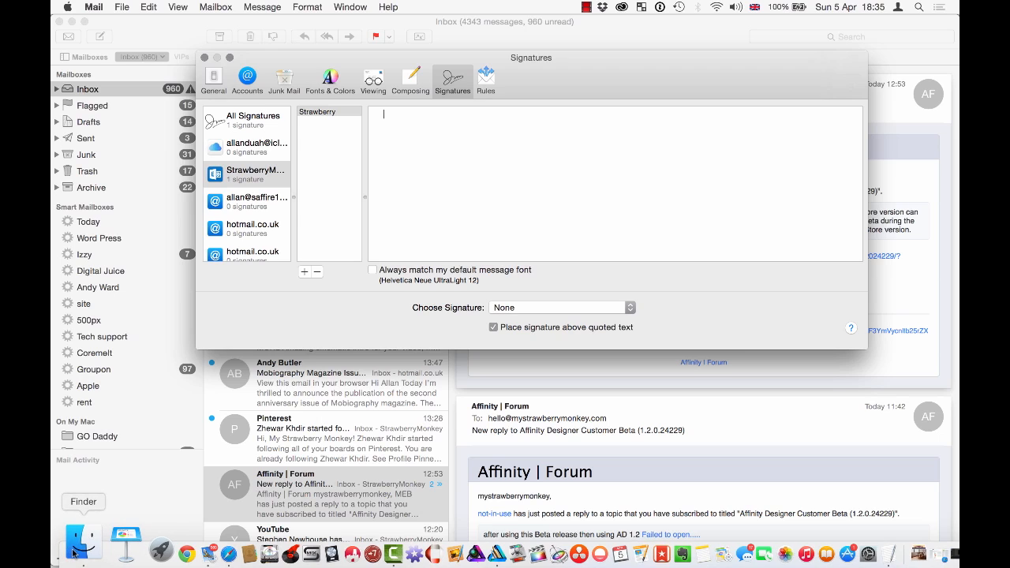
Step: Insert the "email signature" image from the Desktop's Strawberry folder in Finder into the Strawberry signature, and close the Mail preferences
{"action": "left_click", "coordinate": [85, 546]}
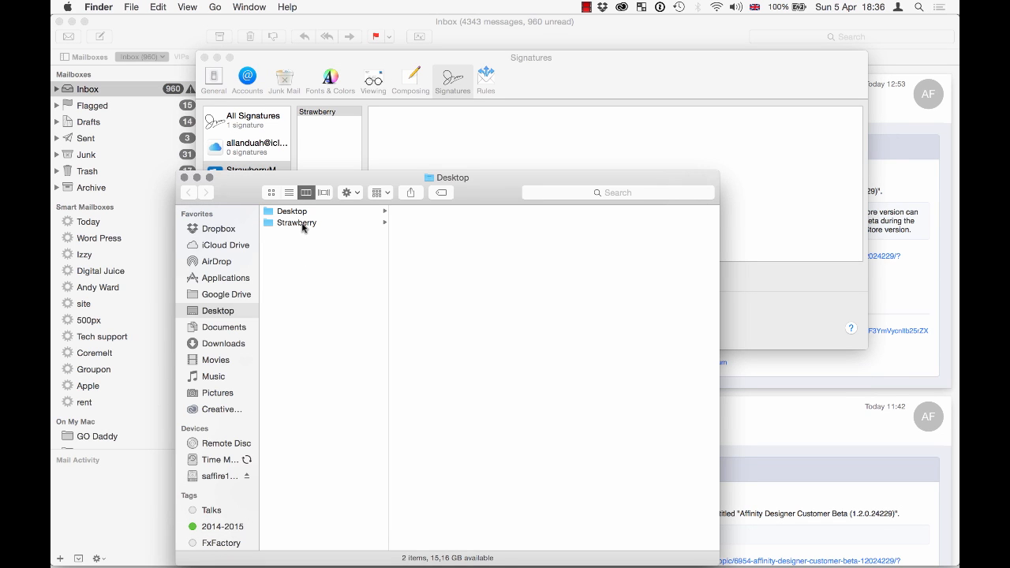
{"action": "left_click", "coordinate": [302, 225]}
{"action": "left_click", "coordinate": [423, 213]}
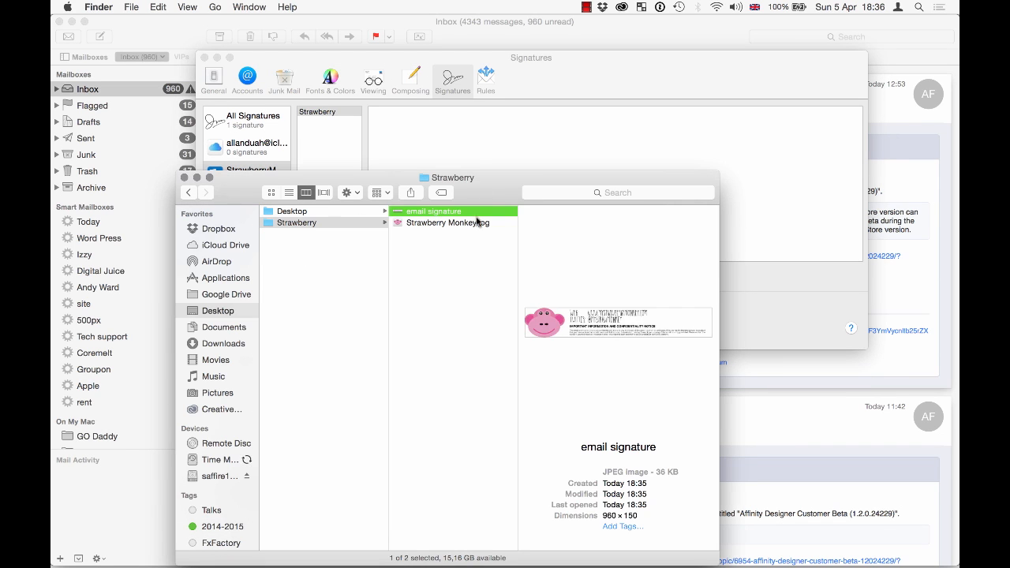
{"action": "mouse_move", "coordinate": [468, 198]}
{"action": "left_mouse_down"}
{"action": "mouse_move", "coordinate": [421, 316]}
{"action": "mouse_move", "coordinate": [531, 116]}
{"action": "mouse_move", "coordinate": [521, 150]}
{"action": "left_mouse_up"}
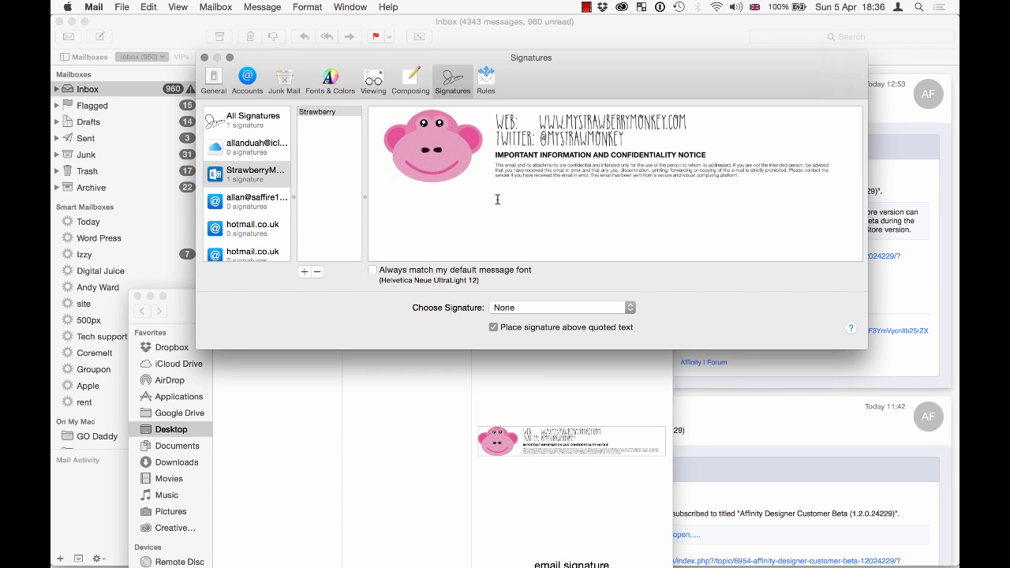
{"action": "left_click", "coordinate": [203, 58]}
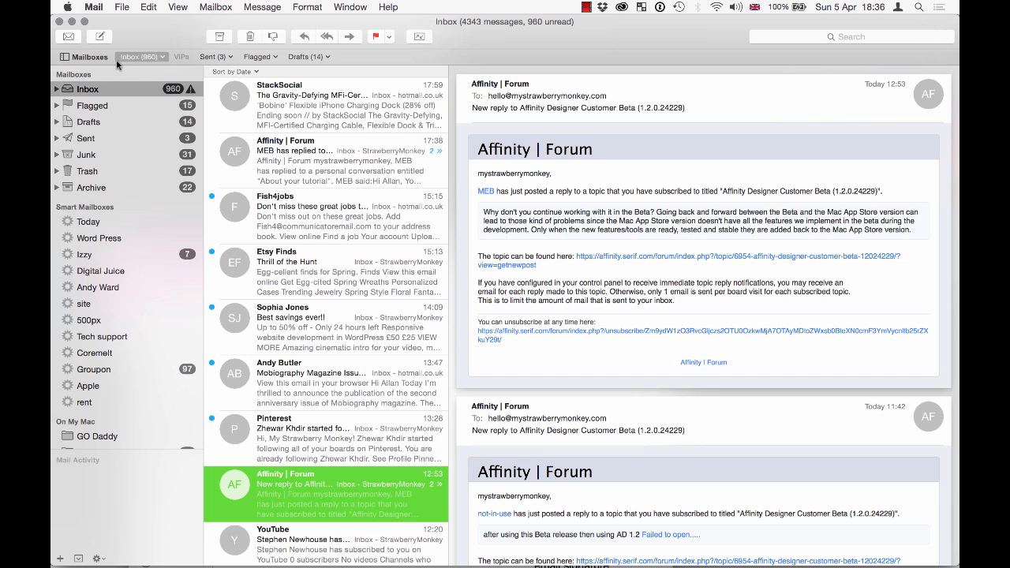
Step: Start a new message with five blank lines above the signature banner, and return to Affinity Designer
{"action": "left_click", "coordinate": [100, 38]}
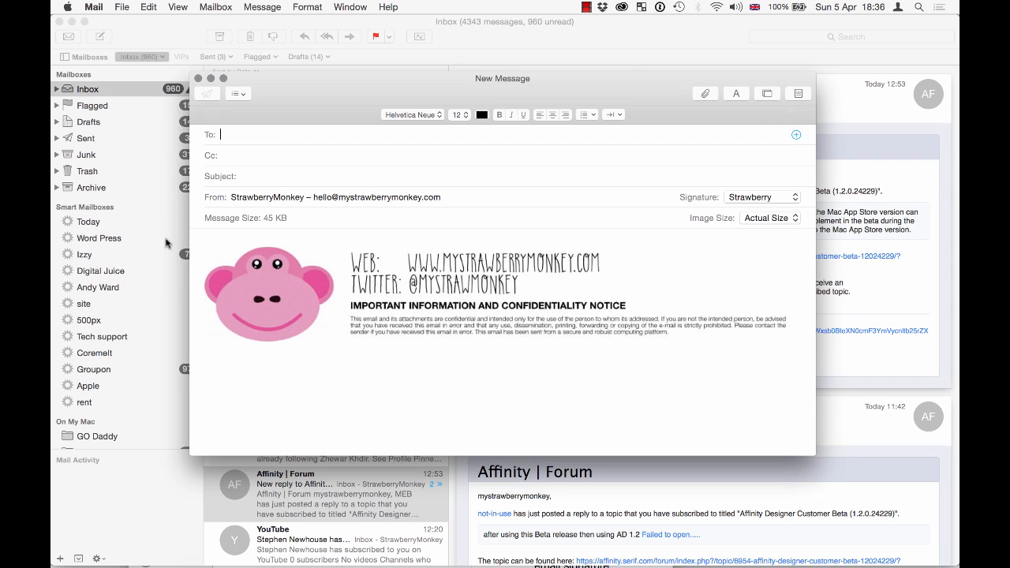
{"action": "left_click", "coordinate": [217, 234]}
{"action": "key", "text": "Return"}
{"action": "key", "text": "Return"}
{"action": "key", "text": "Return"}
{"action": "key", "text": "Return"}
{"action": "key", "text": "Return"}
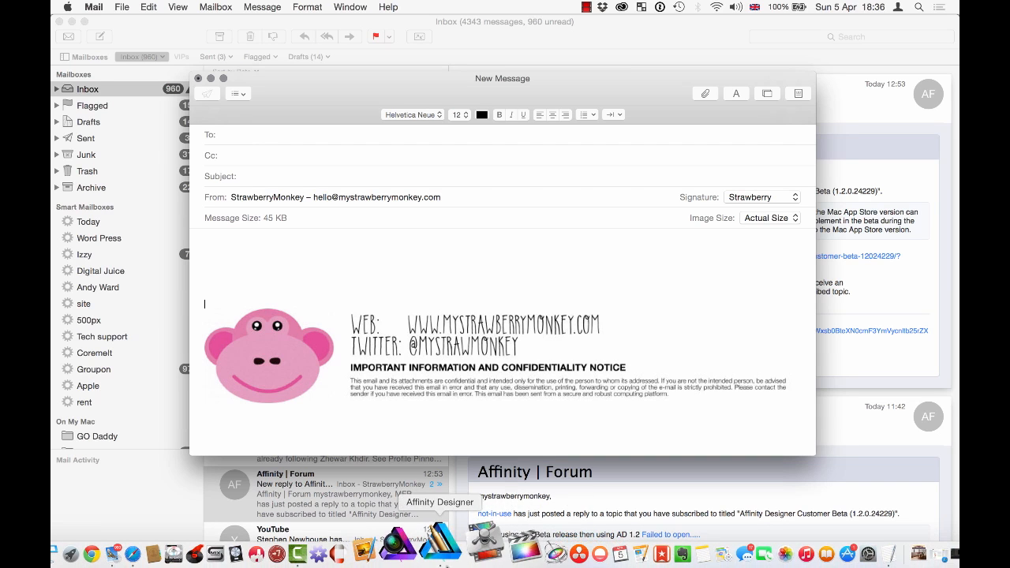
{"action": "left_click", "coordinate": [456, 562]}
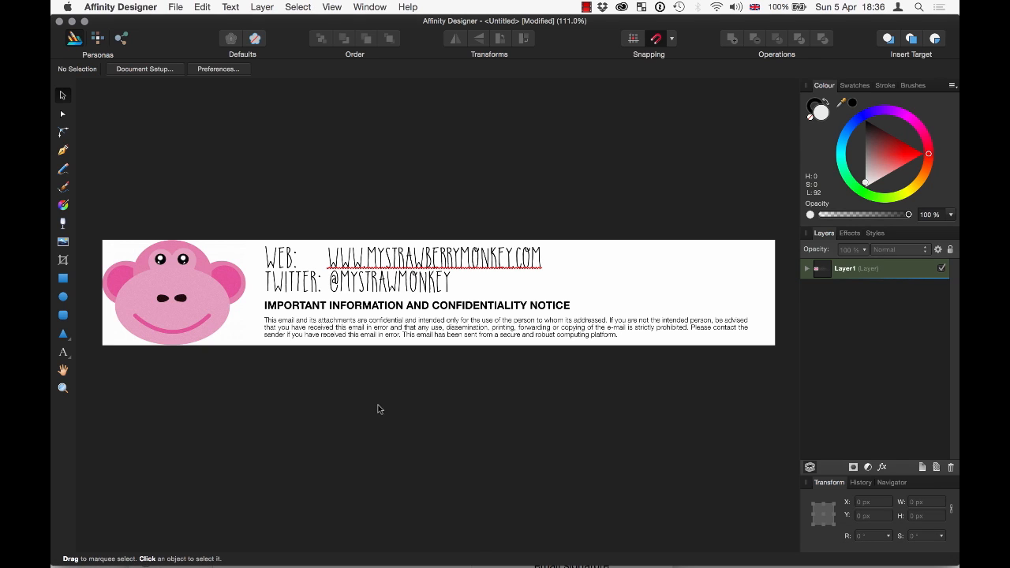